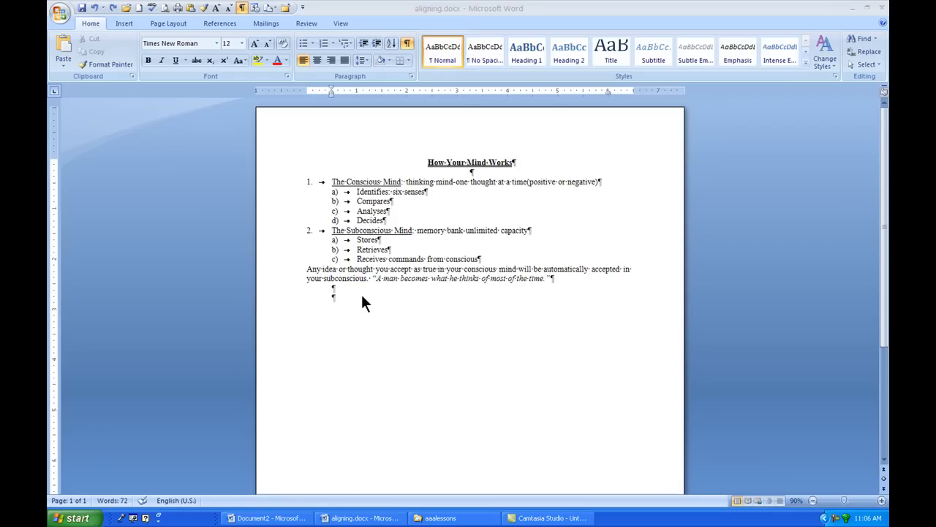
Step: Insert a table with six columns and four rows on the last empty line below the text
left_click(343, 298)
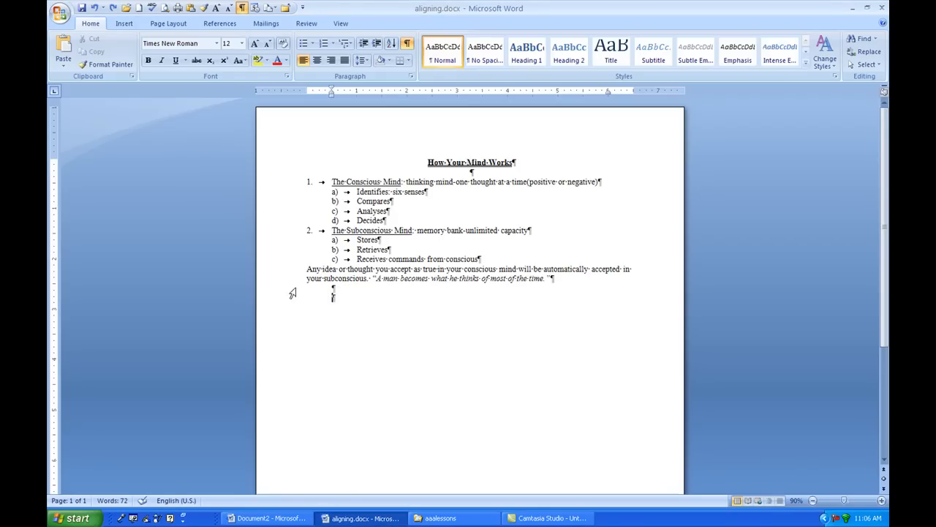
left_click(124, 24)
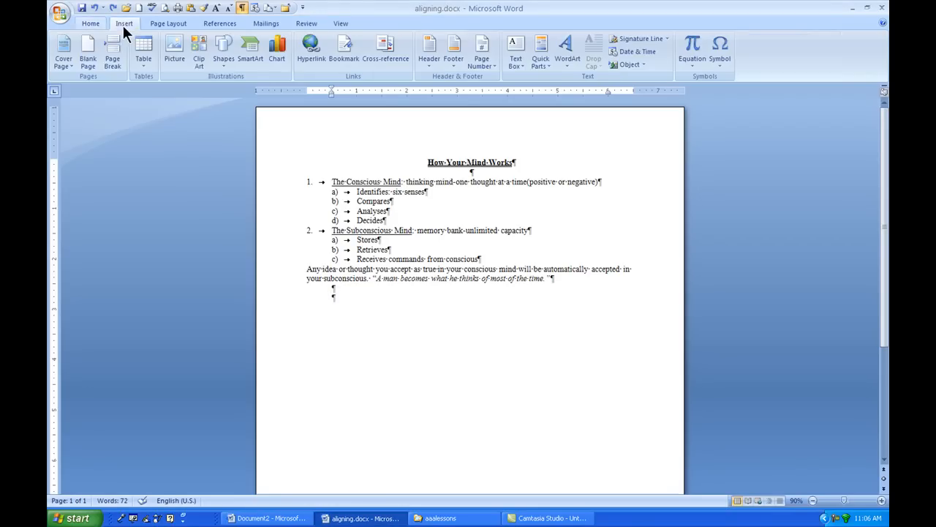
left_click(145, 62)
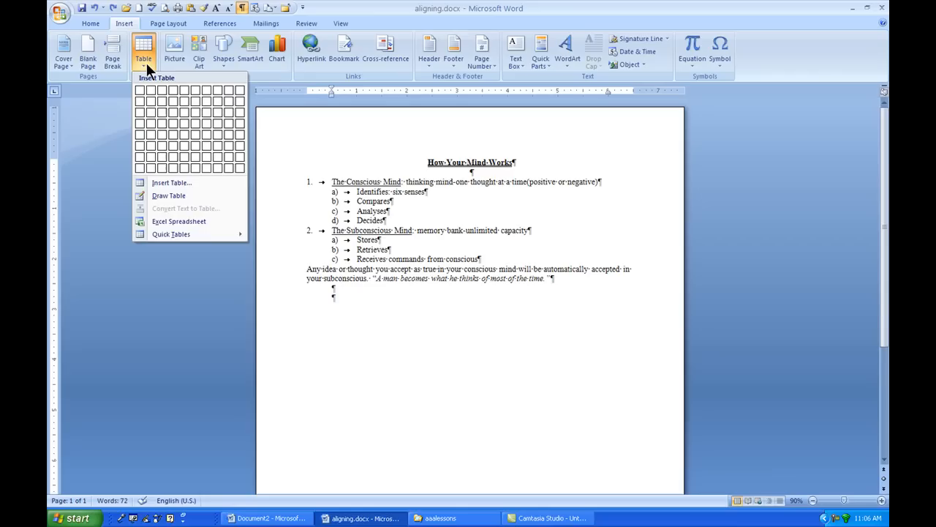
left_click(198, 128)
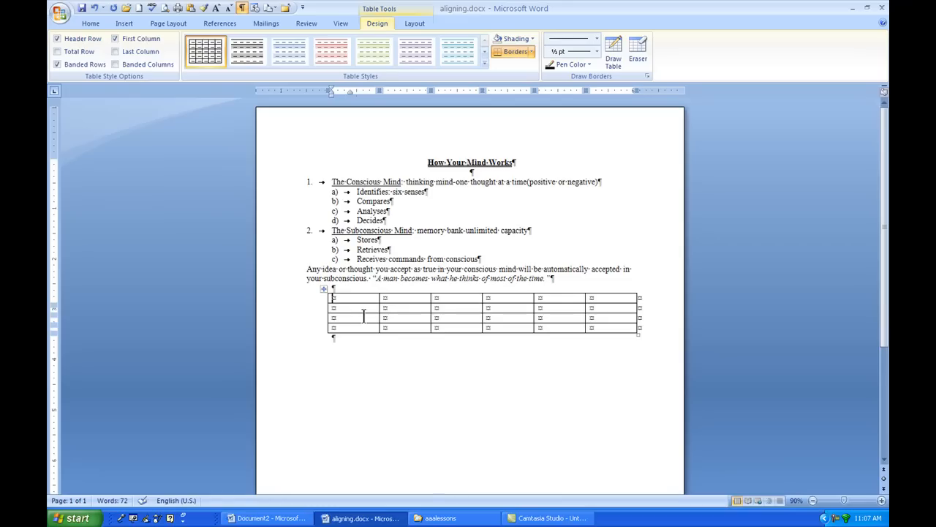
Step: Move through every table cell from first to last and add a fifth row at the end of the table
key("Tab")
key("Tab")
key("Tab")
key("Tab")
key("Tab")
key("Tab")
key("Tab")
key("Tab")
key("Tab")
key("Tab")
key("Tab")
key("Tab")
key("Tab")
key("Tab")
key("Tab")
key("Tab")
key("Tab")
key("Tab")
key("Tab")
key("Tab")
key("Tab")
key("Tab")
key("Tab")
key("Tab")
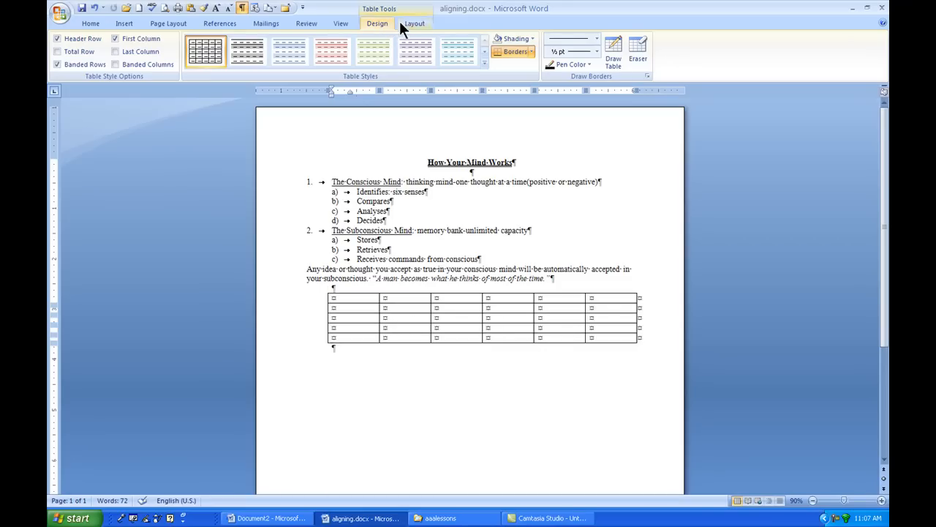
Step: Resize the whole table so that its cells are about 0.45 in high and 0.98 in wide
left_click(421, 23)
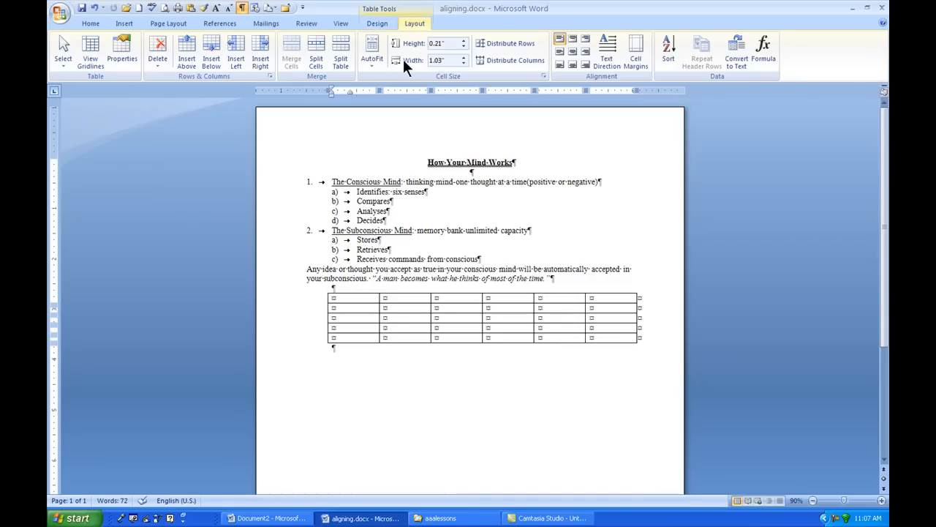
left_click(430, 212)
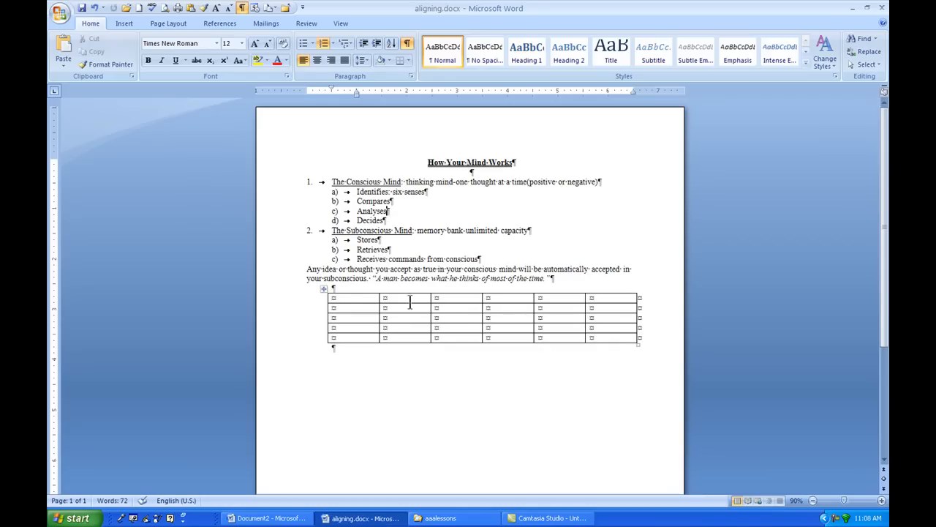
left_click(326, 289)
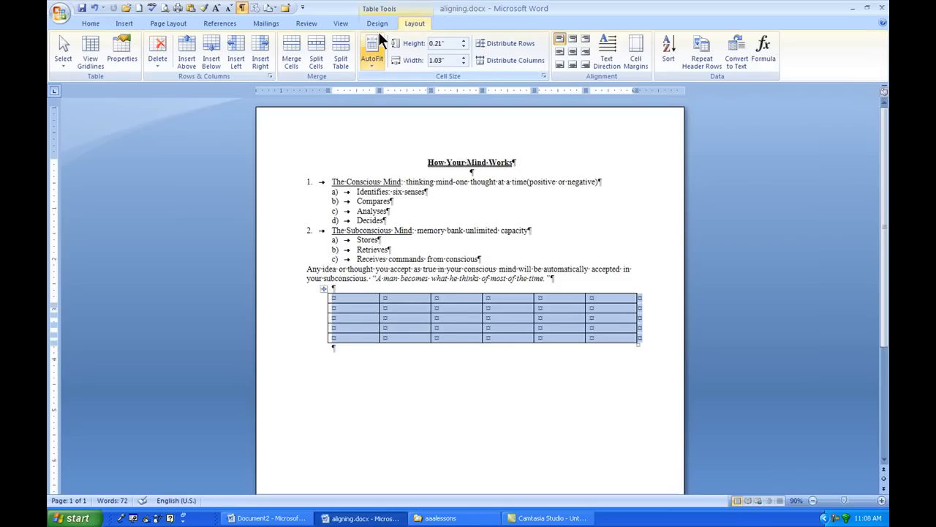
left_click_drag(640, 340, 637, 439)
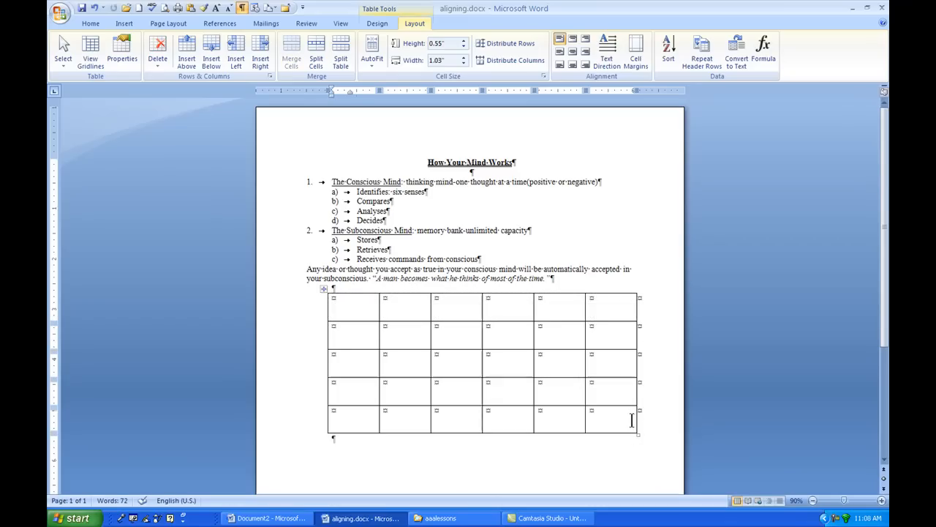
left_click_drag(638, 435, 555, 431)
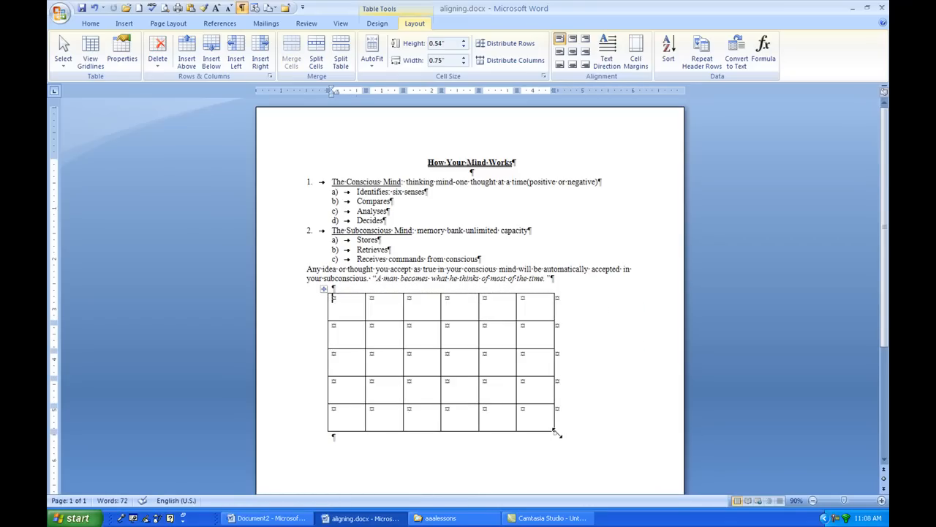
left_click_drag(554, 433, 627, 404)
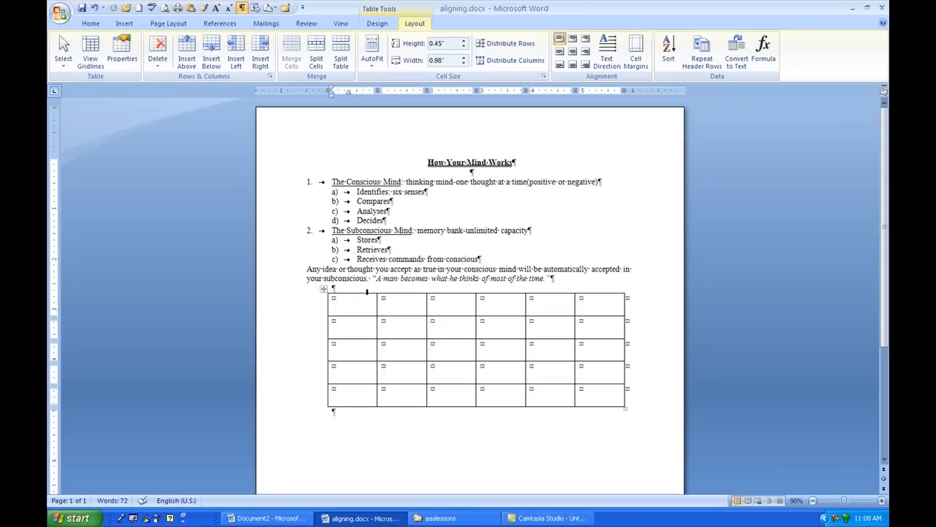
Step: Enter the sample text "jhjhgj" in the table's first cell and delete it again
type("jhjhgj")
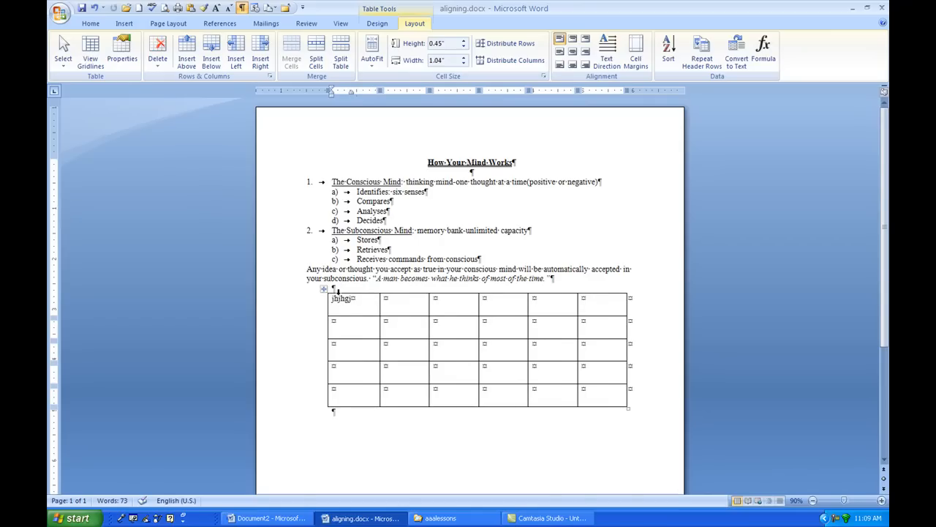
left_click_drag(339, 302, 352, 292)
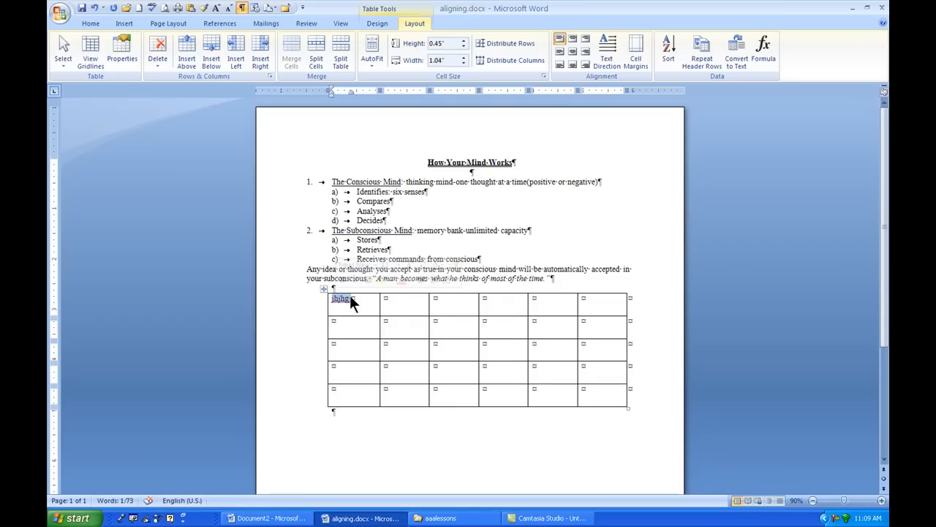
key("Delete")
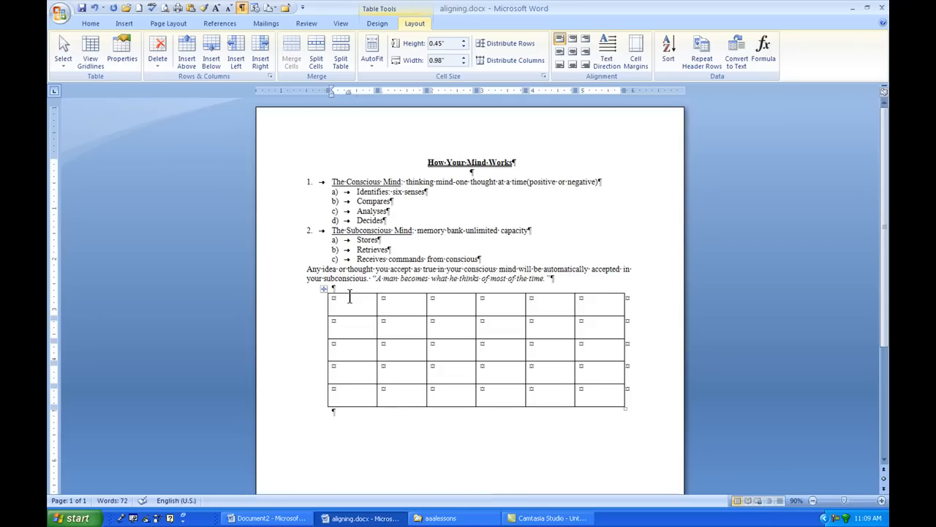
Step: Examine the table deletion options with the whole table selected and with only its fourth column selected
left_click(349, 297)
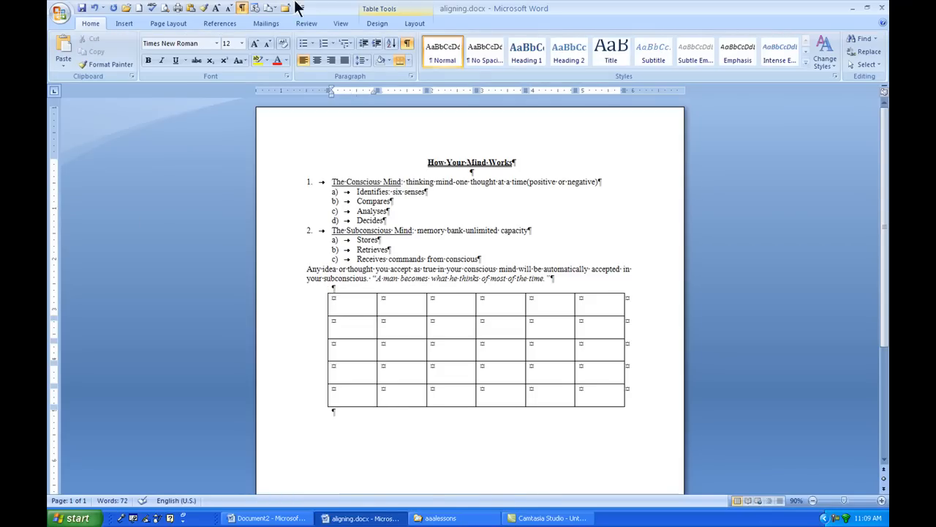
left_click(323, 288)
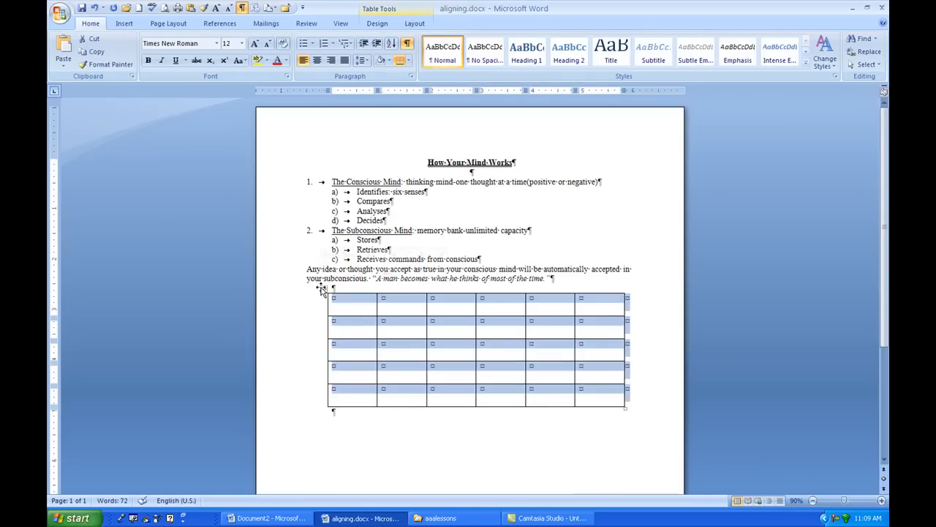
left_click(416, 22)
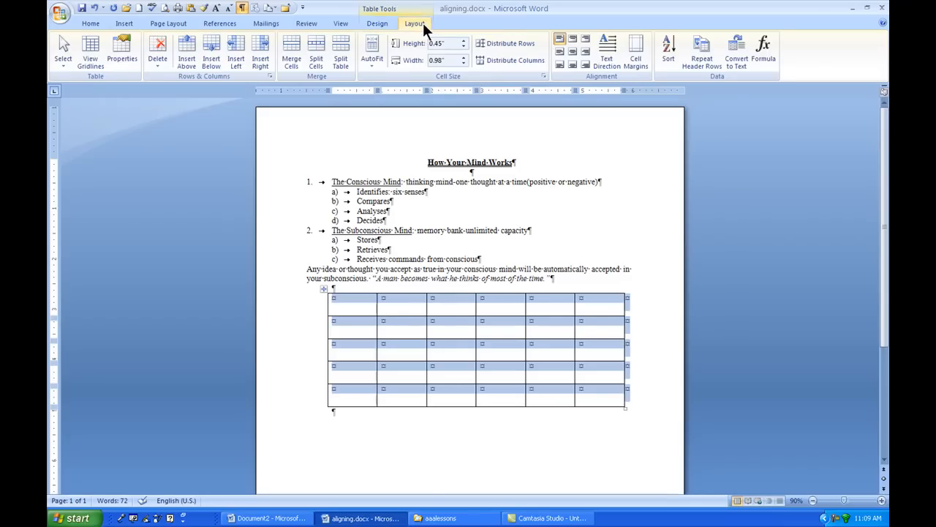
left_click(160, 63)
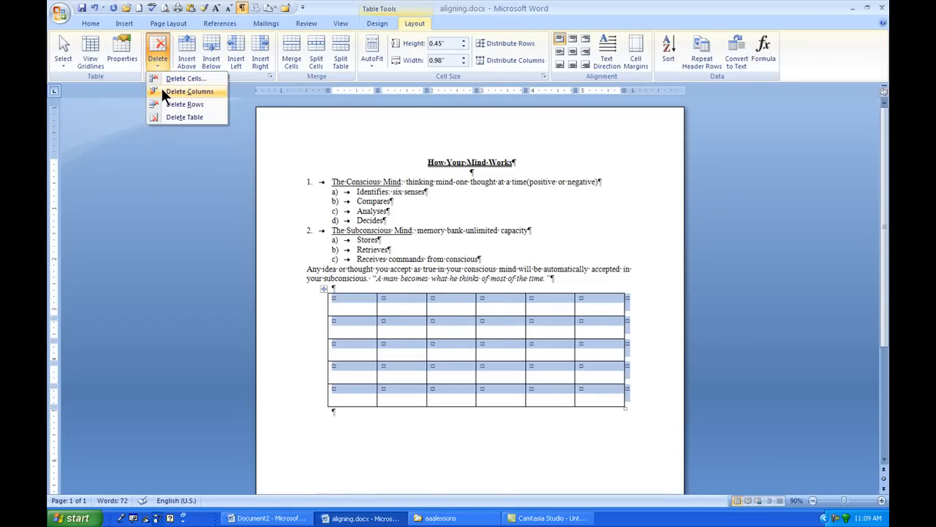
left_click(345, 305)
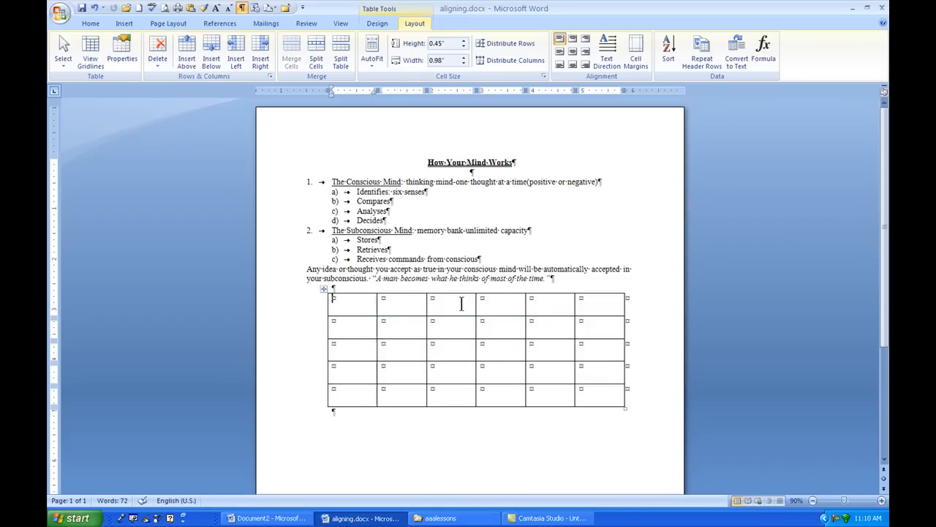
left_click(488, 299)
left_click(496, 292)
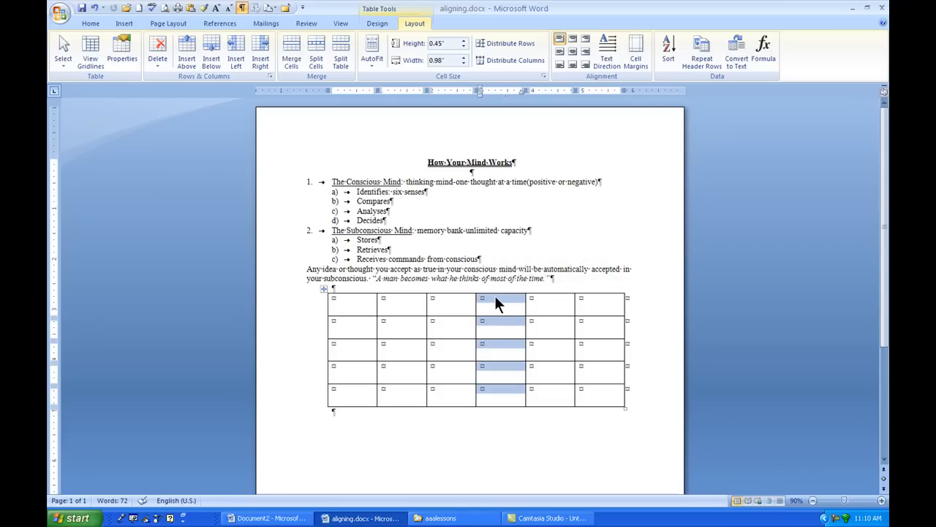
left_click(153, 67)
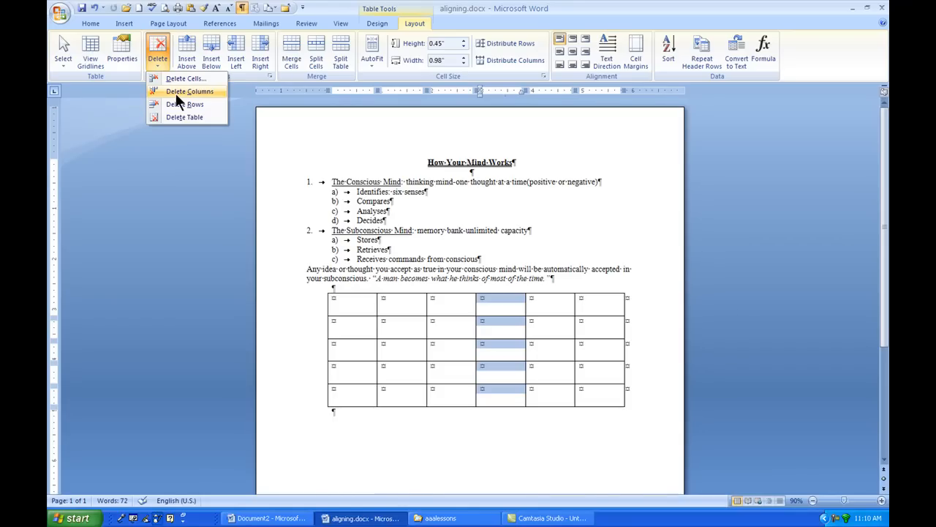
left_click(412, 382)
Step: Delete the whole table, undo the deletion and deselect the table
left_click(324, 290)
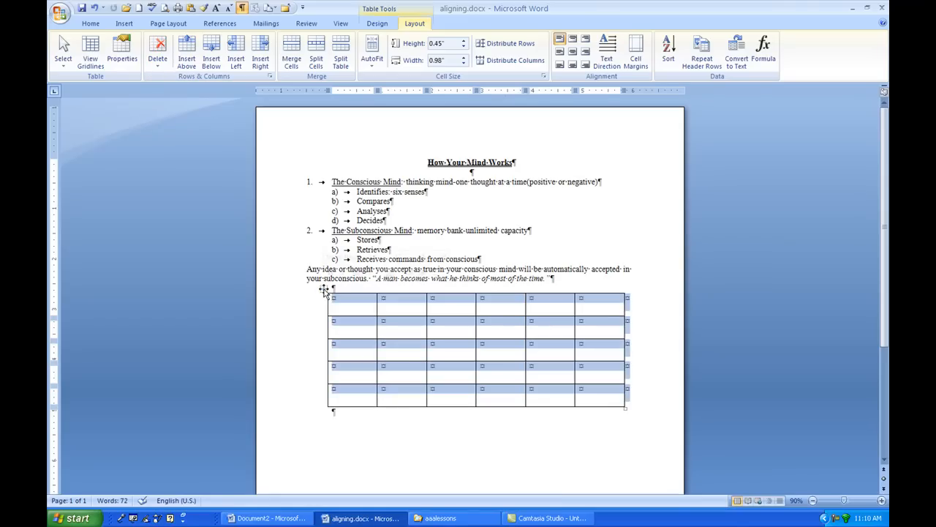
left_click(158, 59)
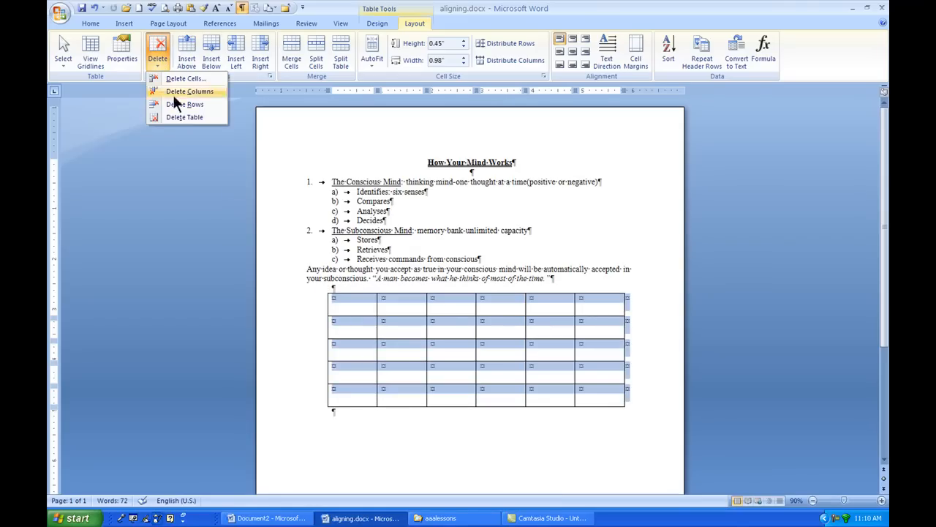
left_click(174, 113)
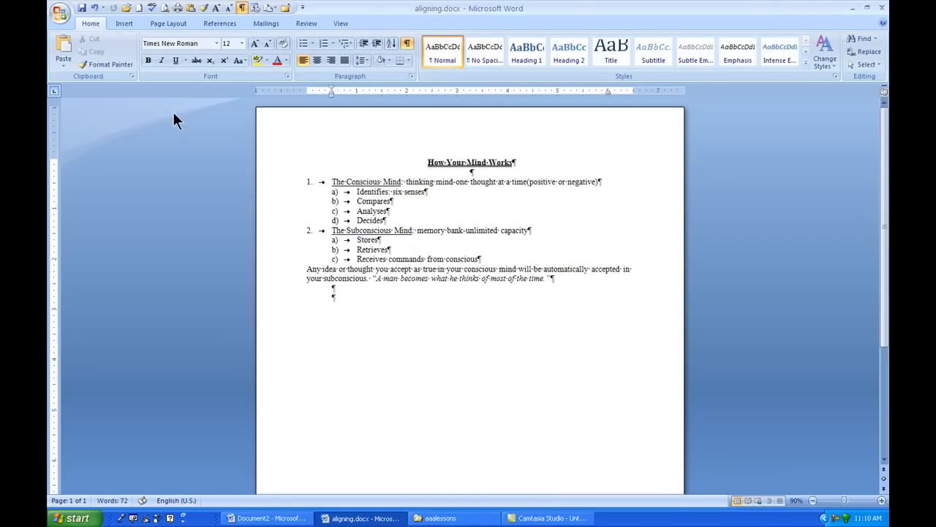
left_click(93, 8)
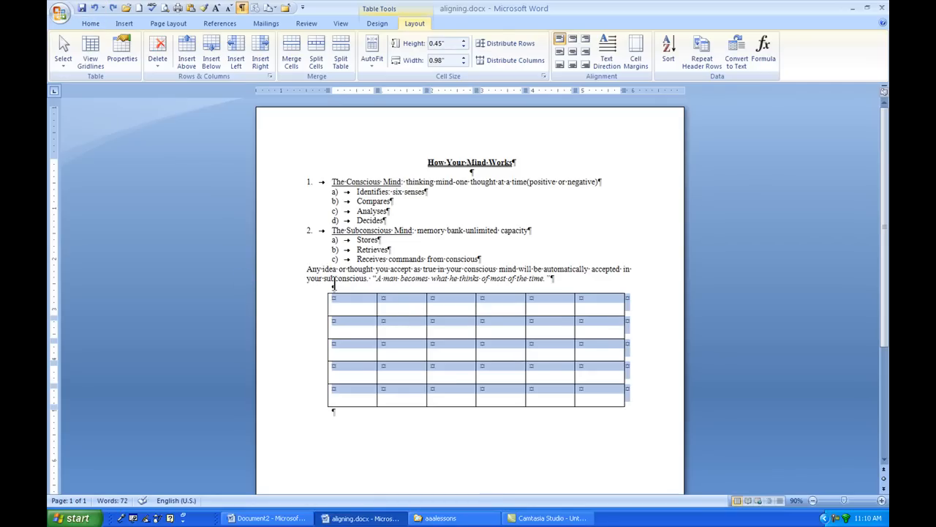
left_click(365, 299)
left_click(355, 287)
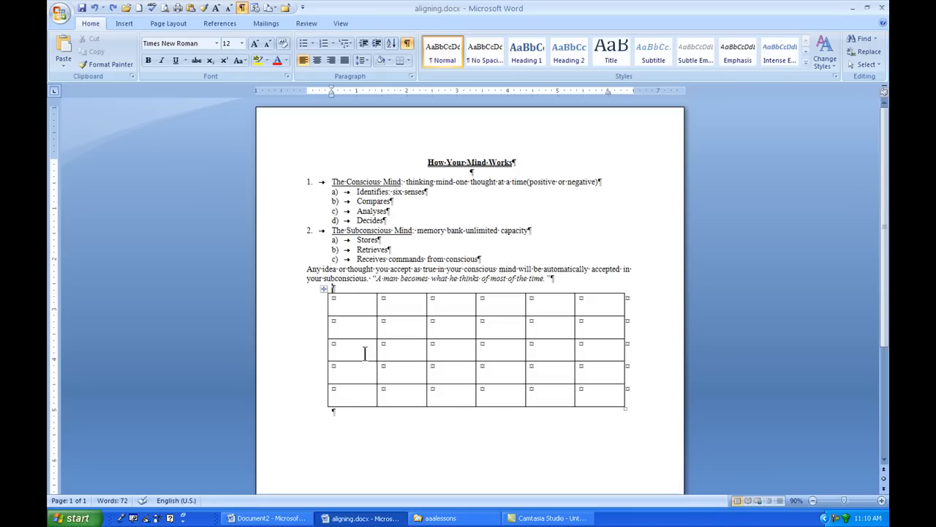
Step: Clear the text formatting of all cells in the table
left_click(326, 289)
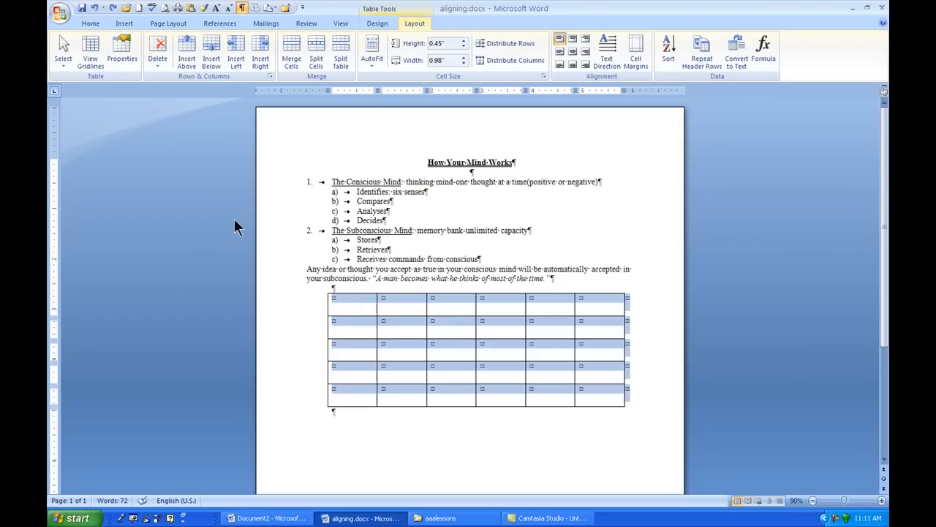
left_click(91, 24)
left_click(281, 43)
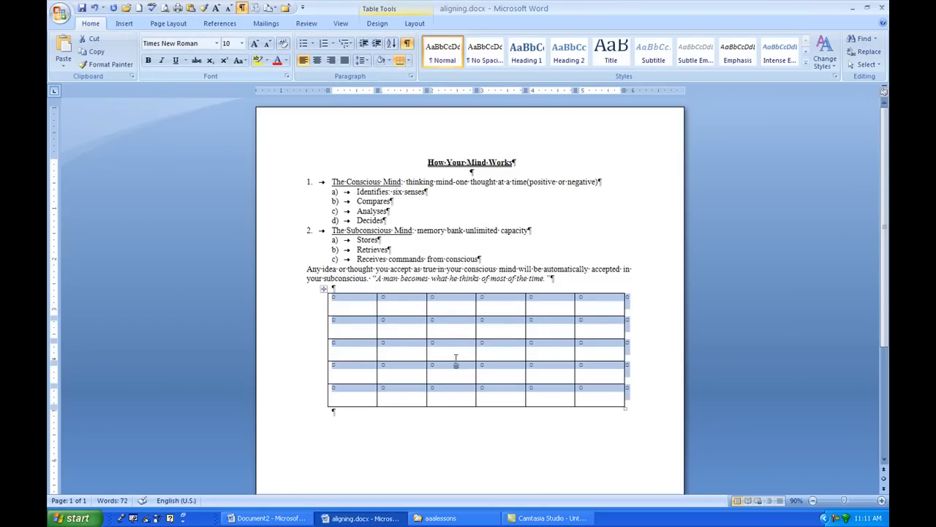
left_click(343, 302)
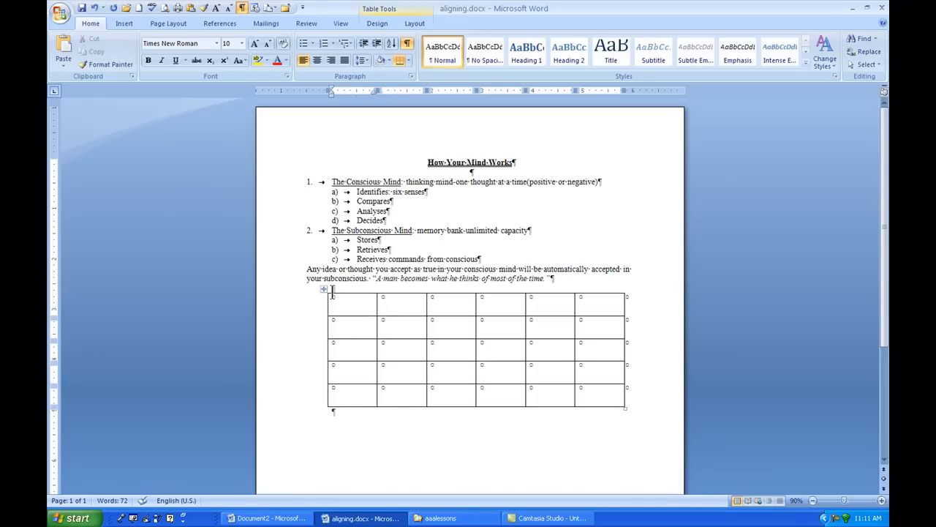
Step: Insert a new row above the table's first row
left_click(322, 289)
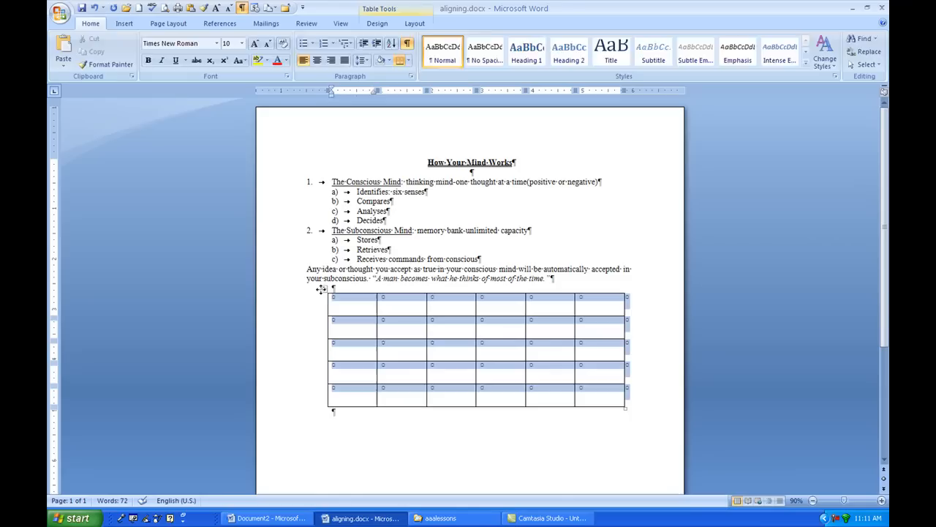
left_click(413, 25)
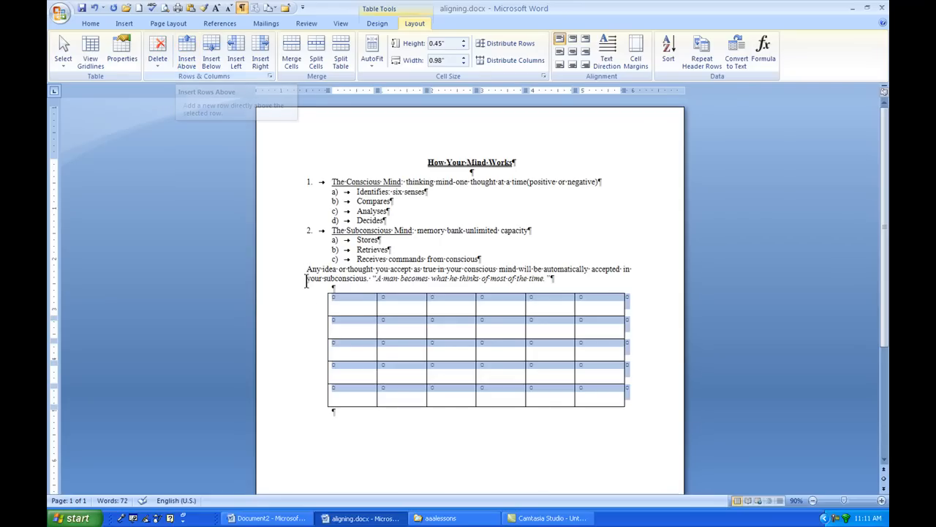
left_click(362, 311)
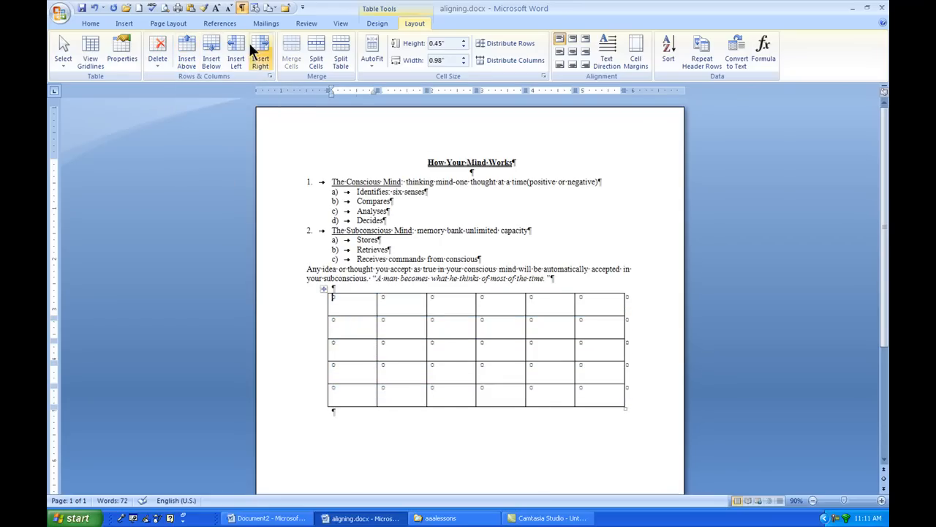
left_click(188, 61)
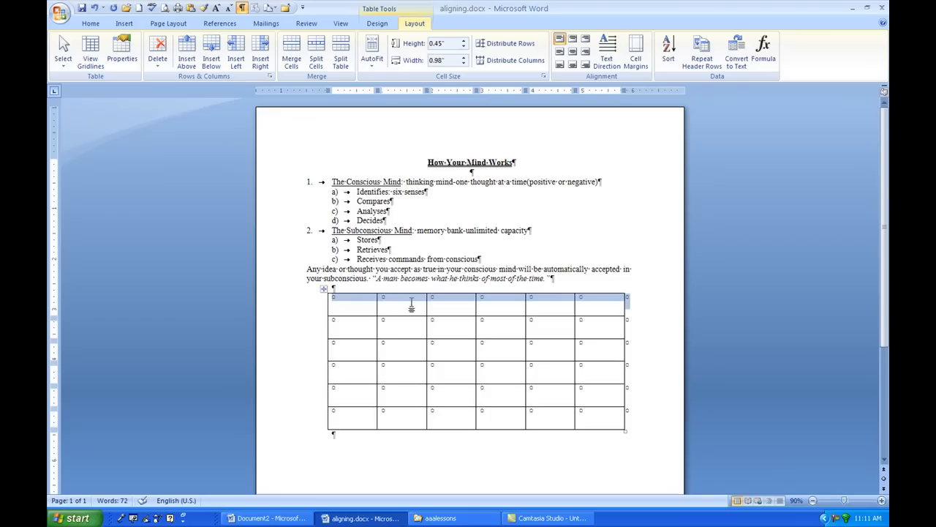
Step: Merge all six cells of the table's first row into a single cell
left_click(376, 300)
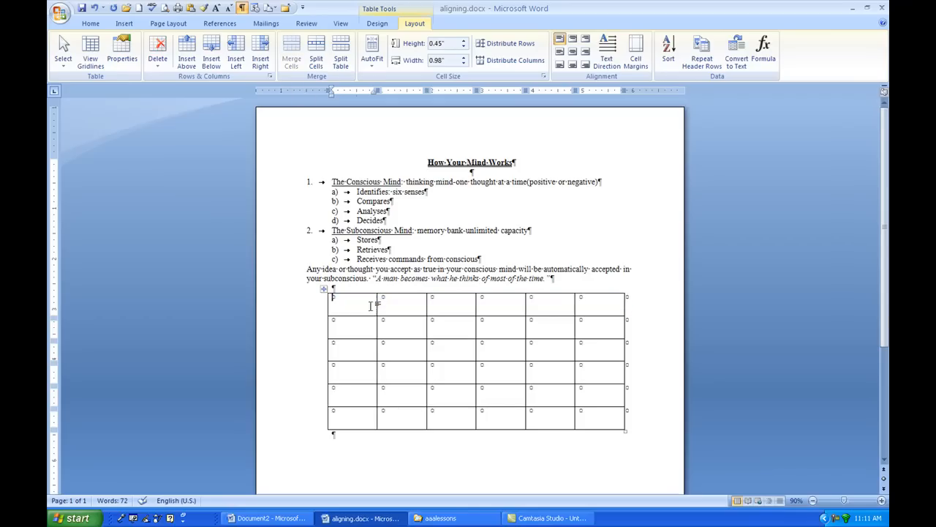
left_click_drag(368, 301, 598, 310)
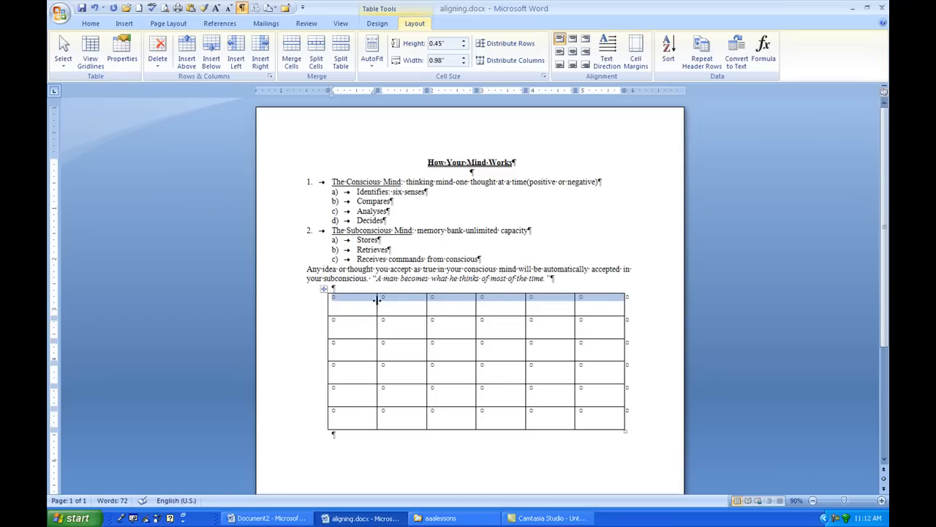
left_click(292, 45)
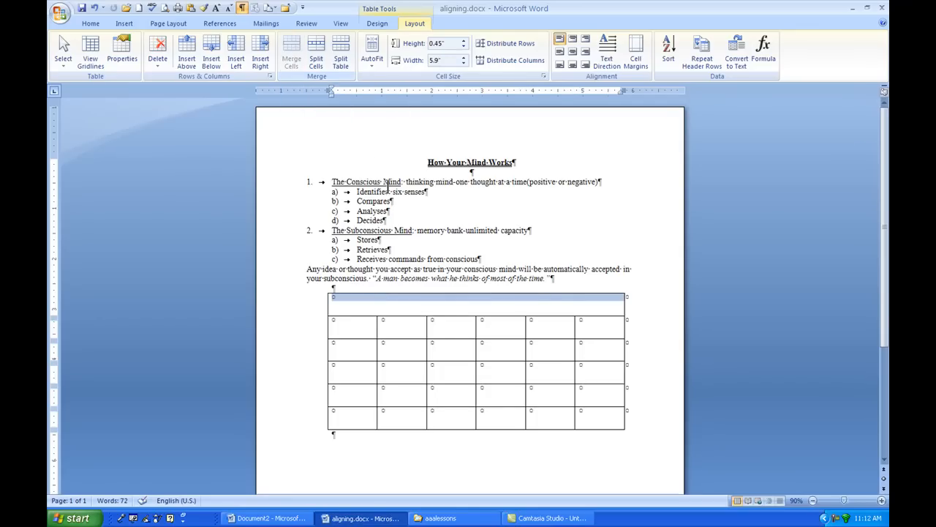
left_click(442, 303)
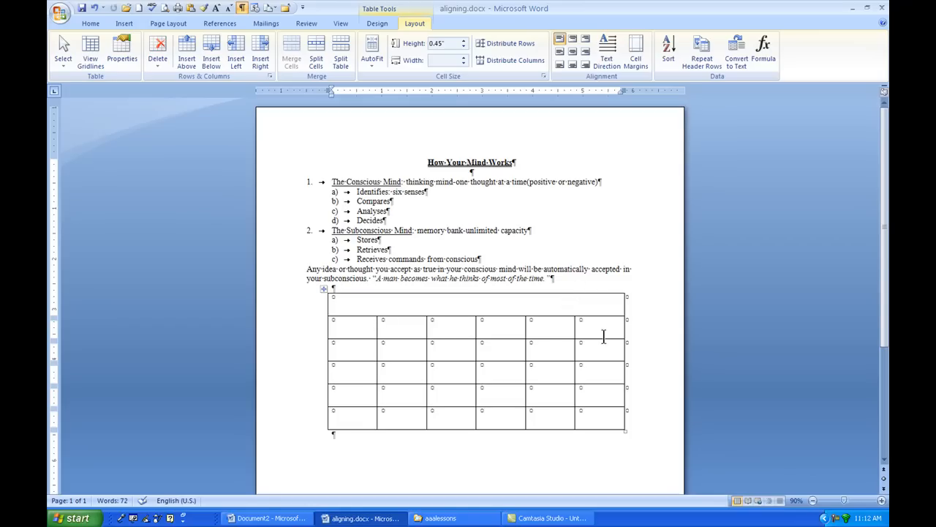
Step: Split the merged cell in the first row into 6 columns and 1 row
left_click(318, 59)
left_click(512, 226)
left_click(512, 226)
left_click(512, 227)
left_click(512, 226)
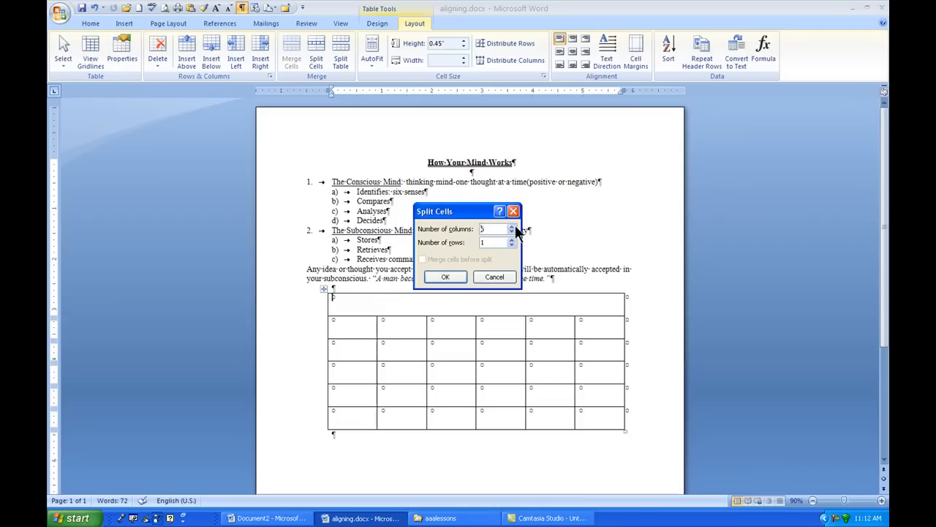
left_click(452, 275)
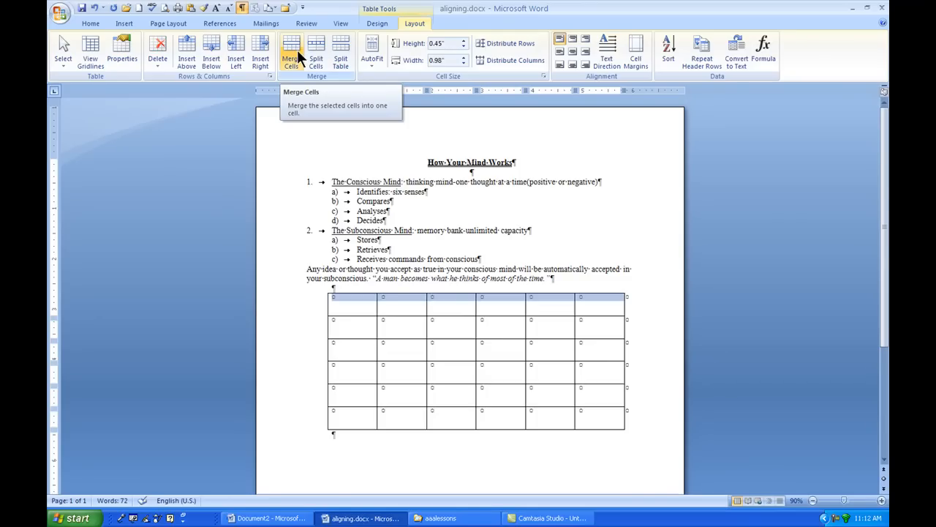
Step: Enter "Word" in the table's first cell and try every cell alignment on it, finishing with Align Top Left
left_click(340, 290)
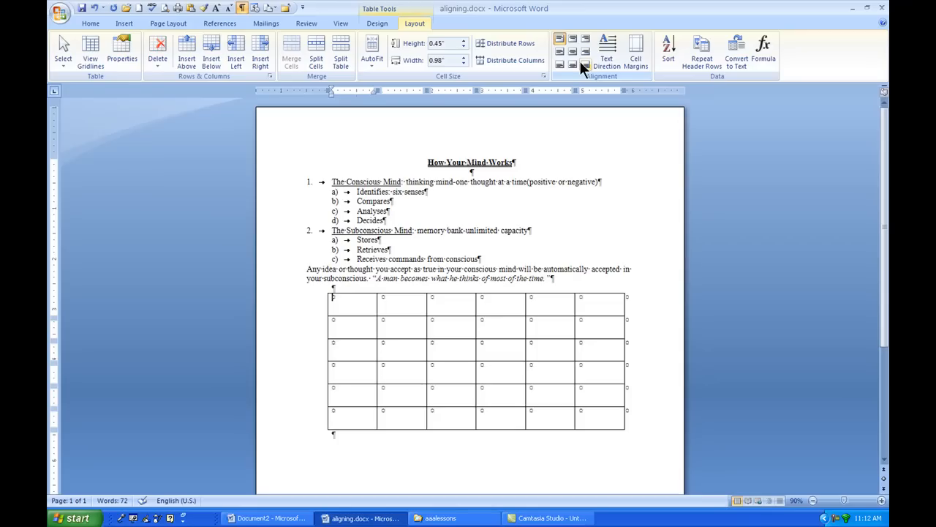
type("Words")
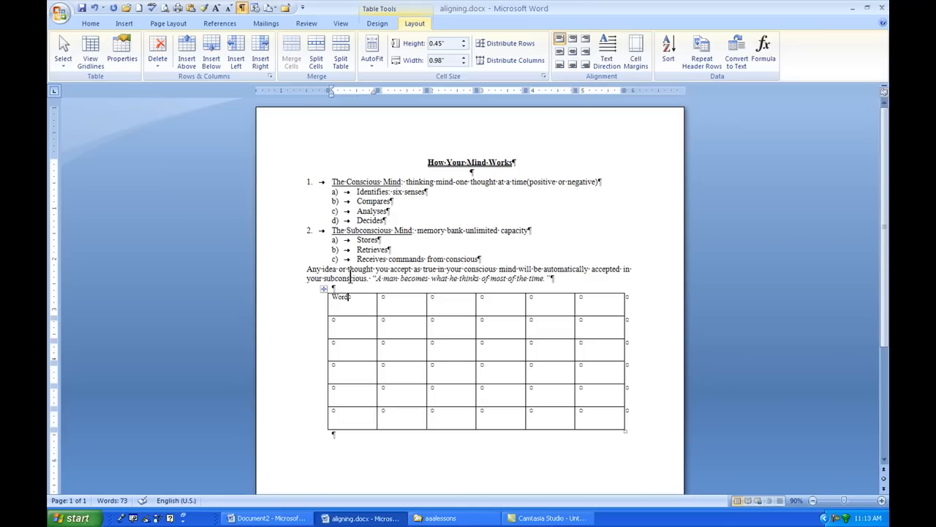
left_click(573, 39)
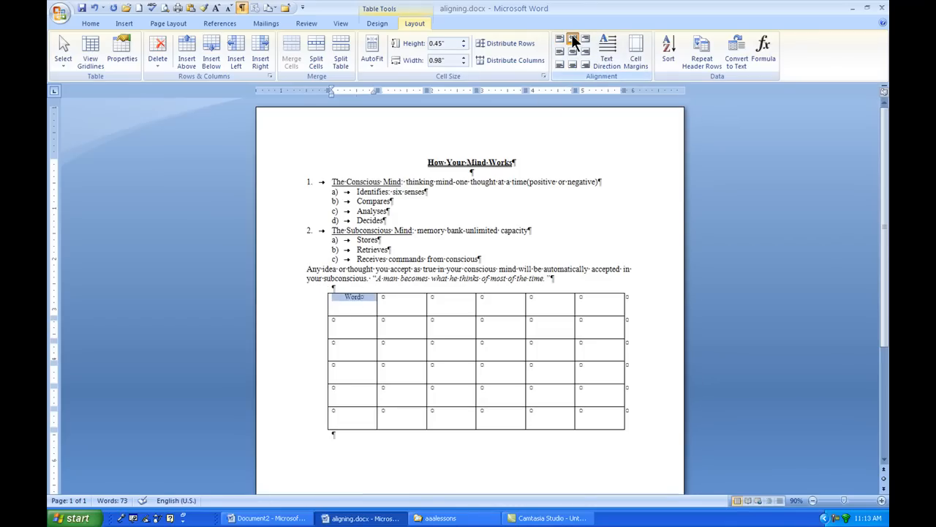
left_click(584, 39)
left_click(558, 49)
left_click(572, 53)
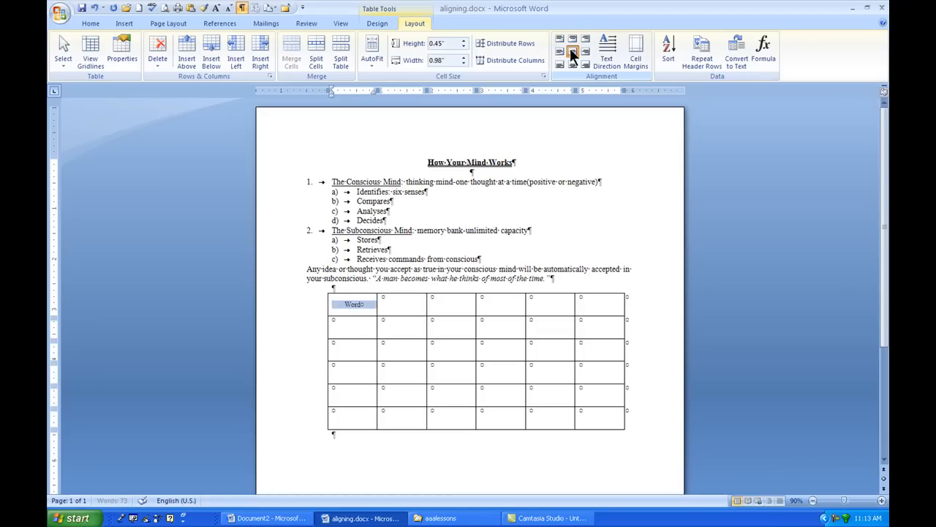
left_click(586, 52)
left_click(559, 64)
left_click(575, 62)
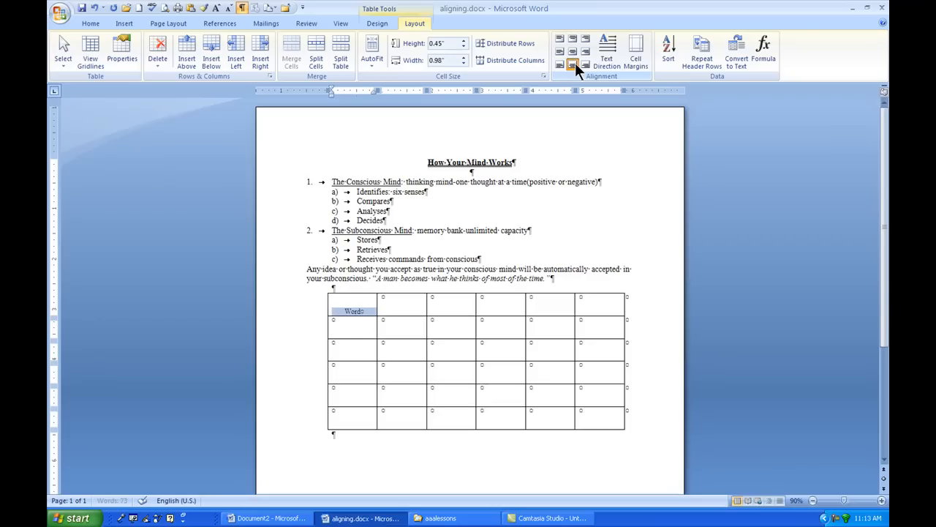
left_click(584, 64)
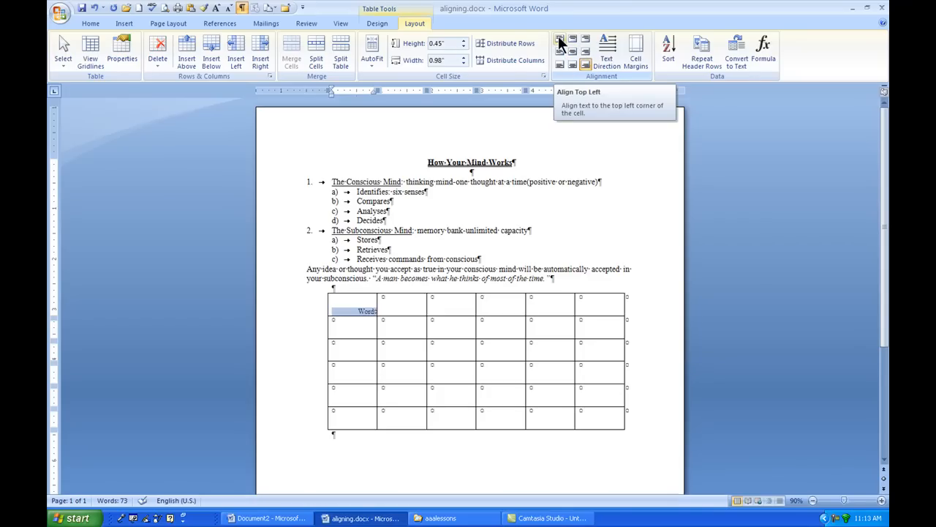
left_click(560, 42)
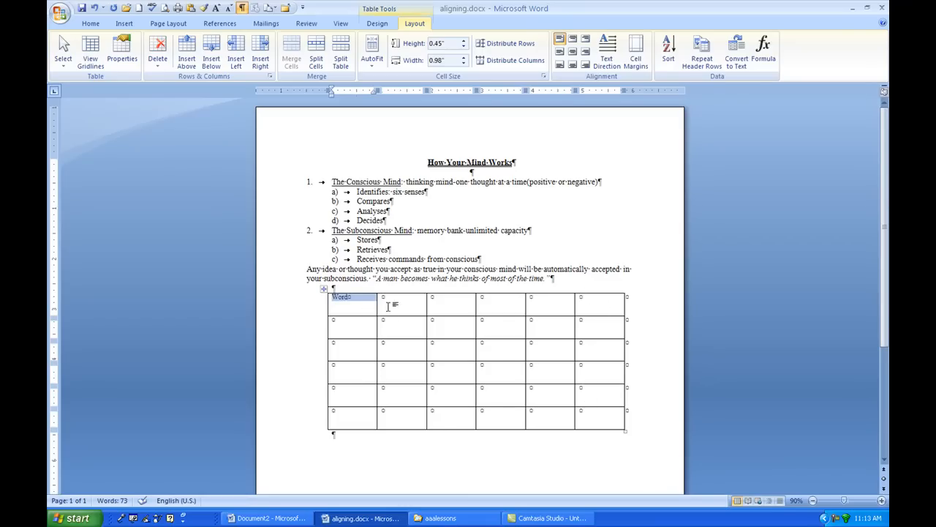
Step: Cycle the text direction of the "Word" cell through both vertical orientations and back to horizontal, and deselect the cell
left_click(610, 53)
left_click(611, 59)
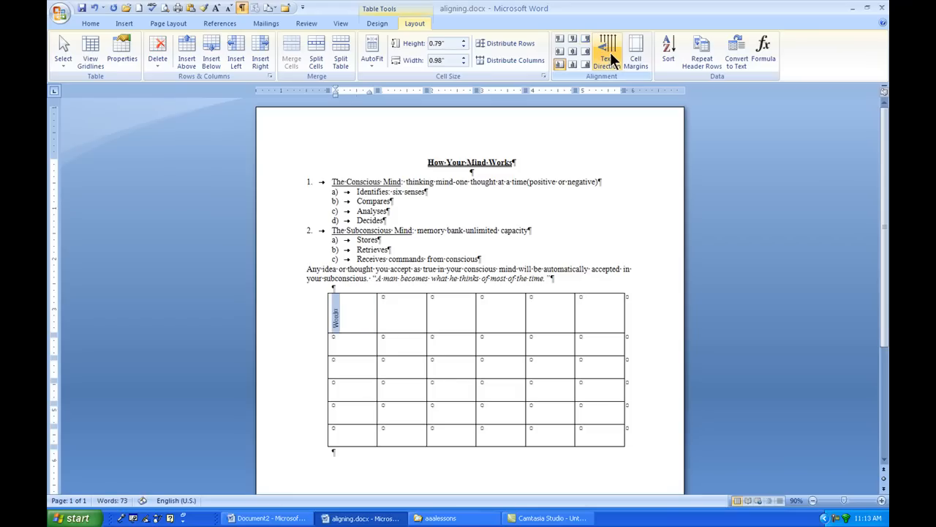
left_click(611, 59)
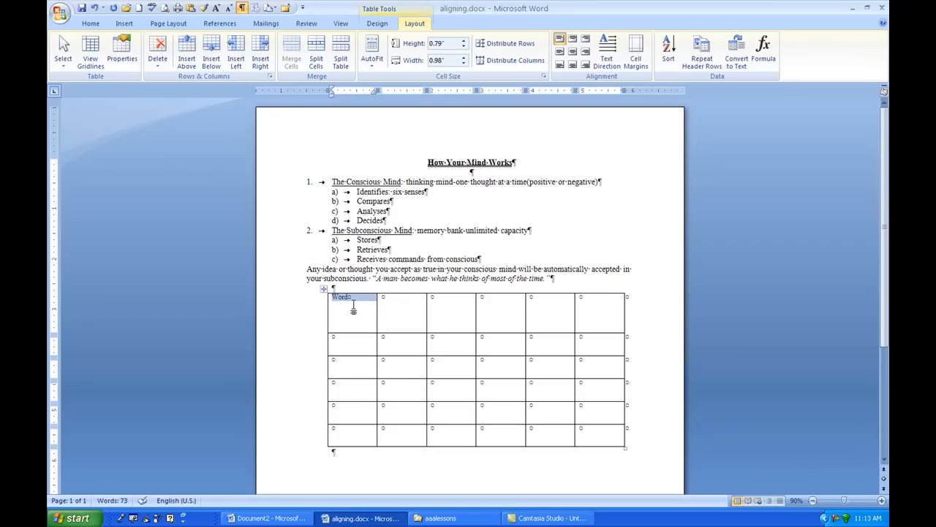
left_click(410, 322)
left_click(357, 297)
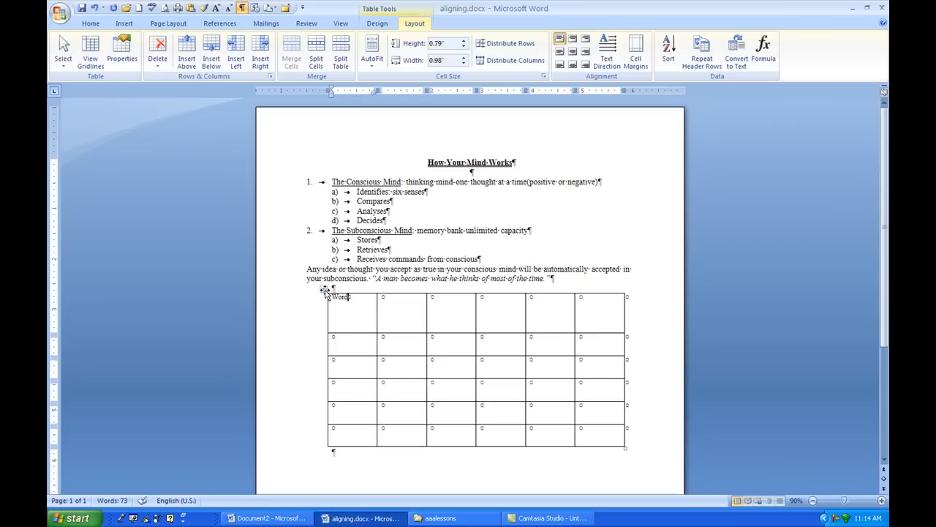
Step: Widen the table's second column into the third, and even out the whole table with Distribute Rows and Distribute Columns
left_click_drag(426, 314, 451, 315)
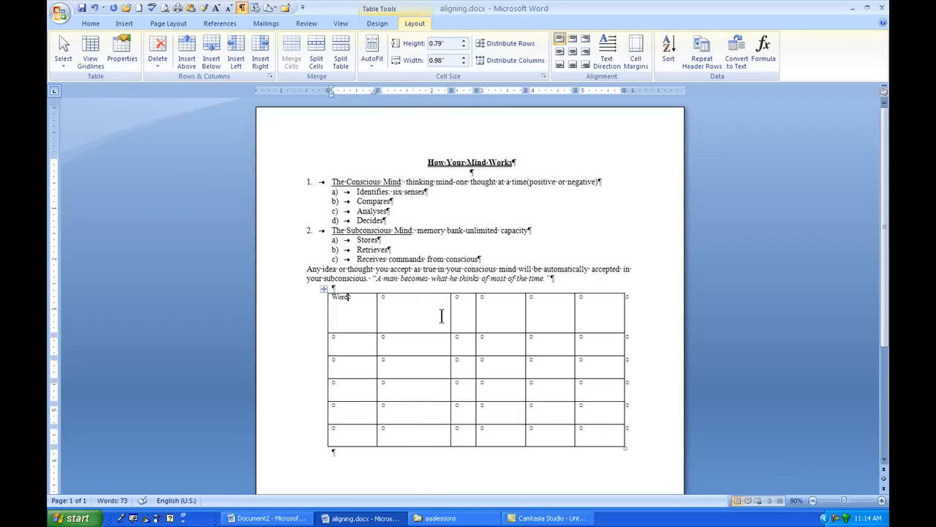
left_click(323, 288)
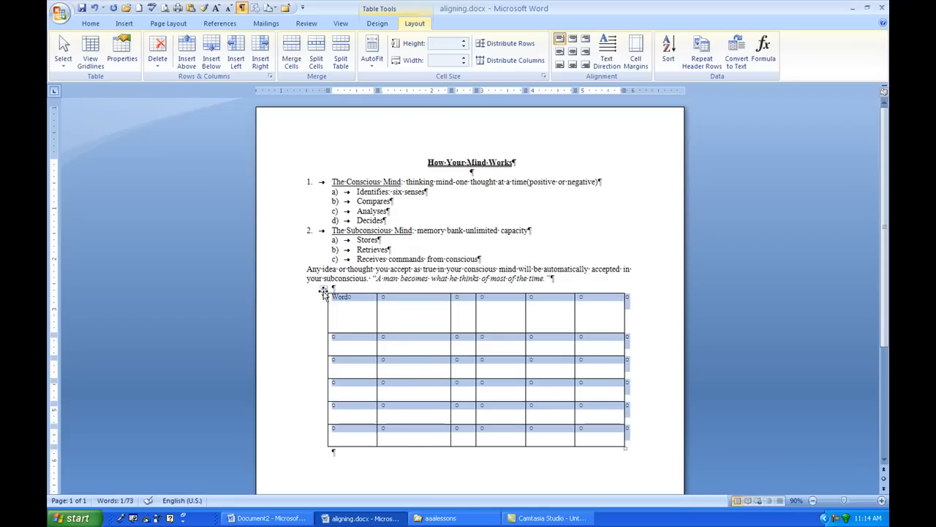
left_click(491, 42)
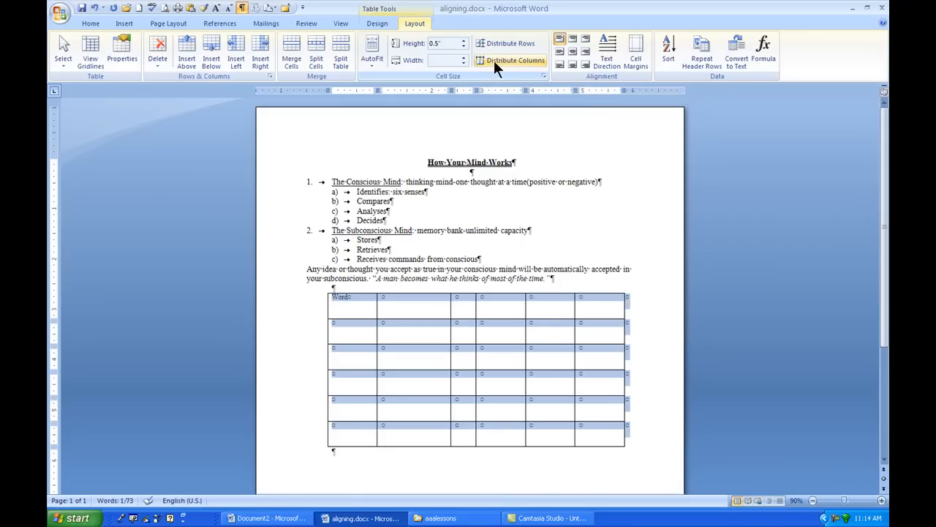
left_click(494, 60)
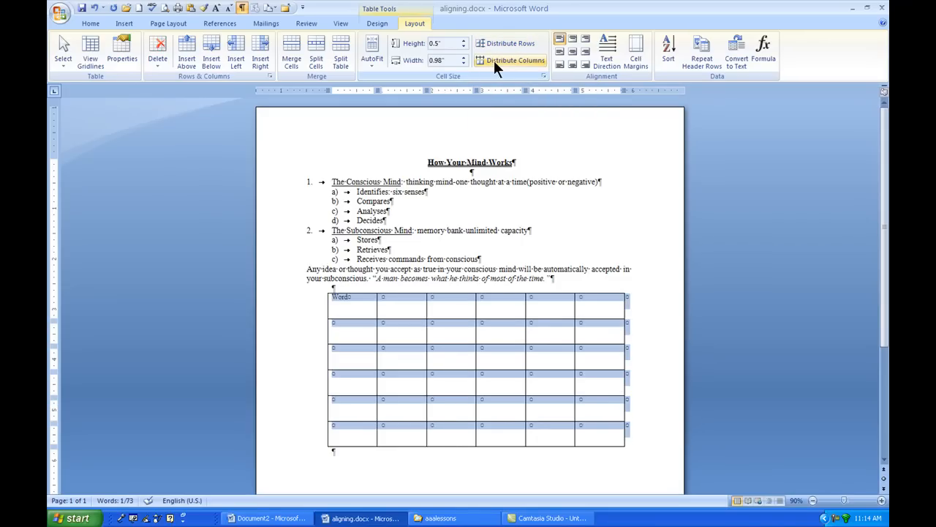
left_click(659, 374)
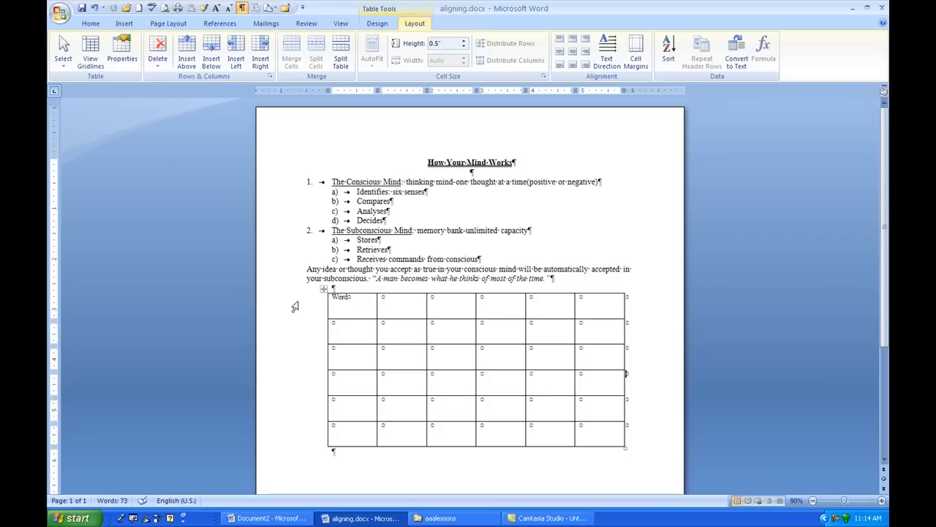
Step: Delete the whole table from the document
left_click(324, 290)
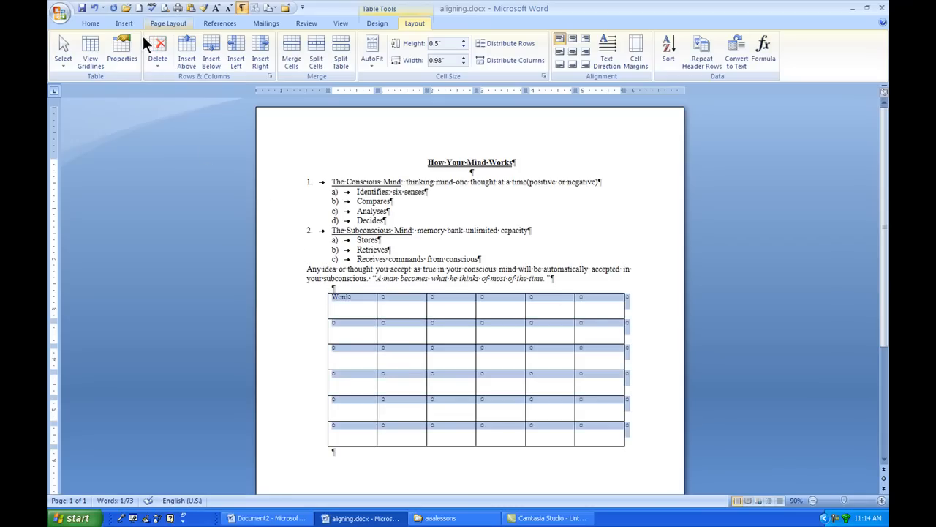
left_click(157, 64)
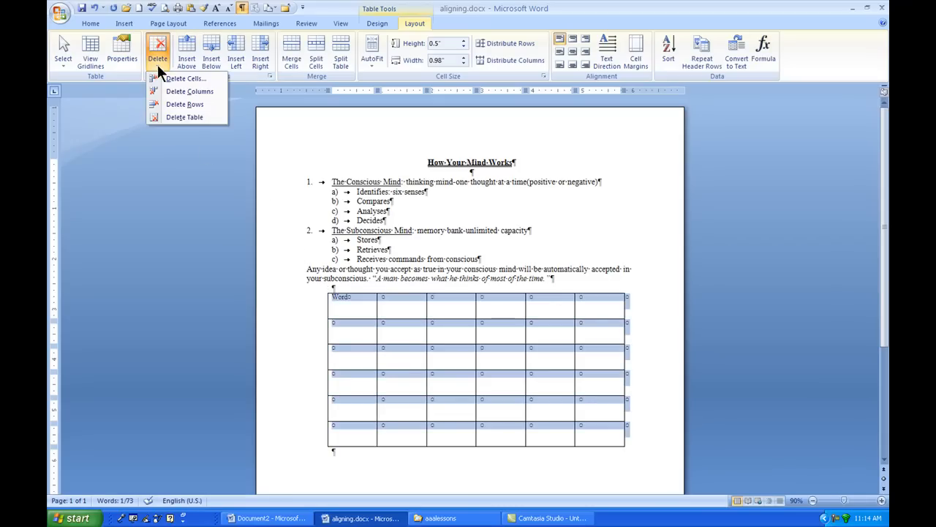
left_click(169, 117)
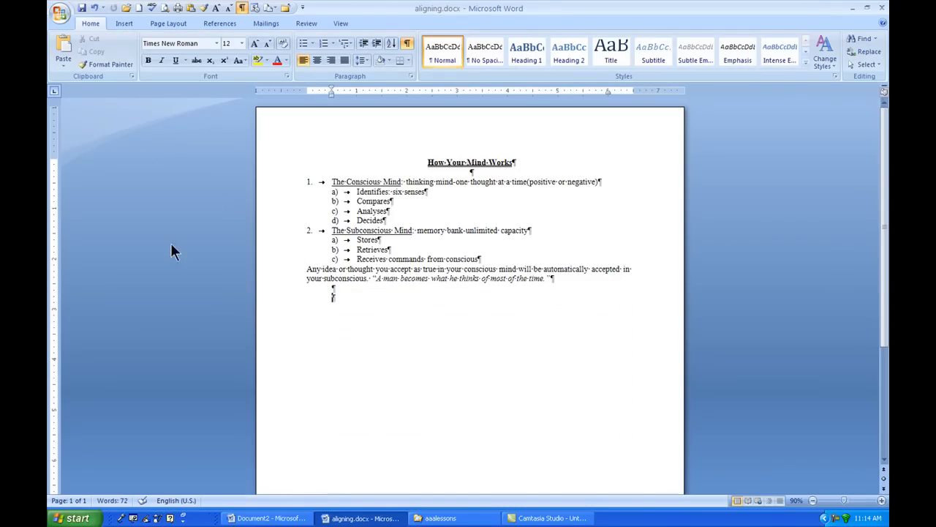
Step: Draw a new table outline about 3.94" wide and 2.97" high below the last paragraph using Draw Table
left_click(123, 23)
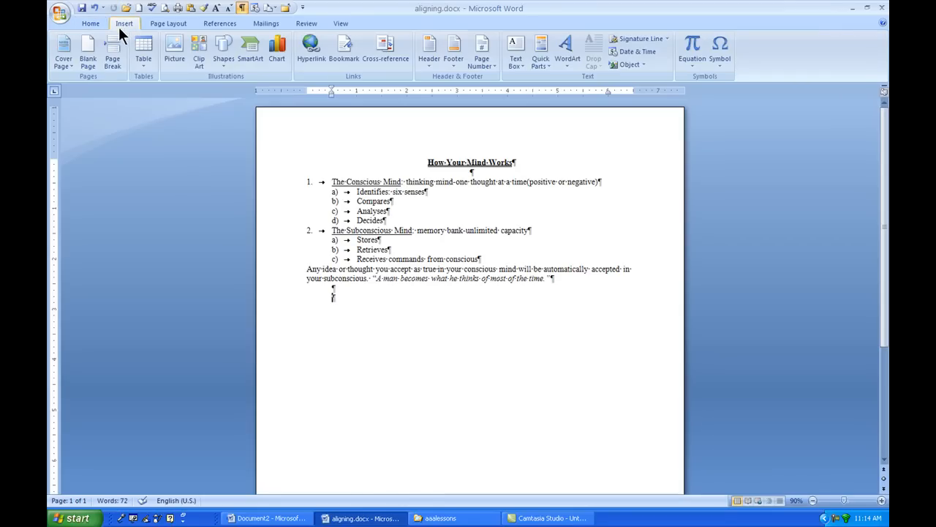
left_click(144, 64)
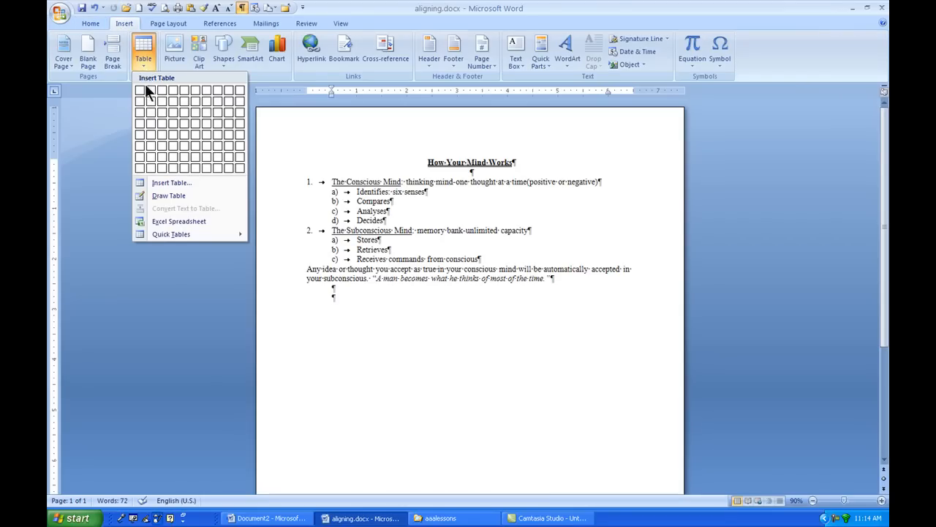
left_click(148, 196)
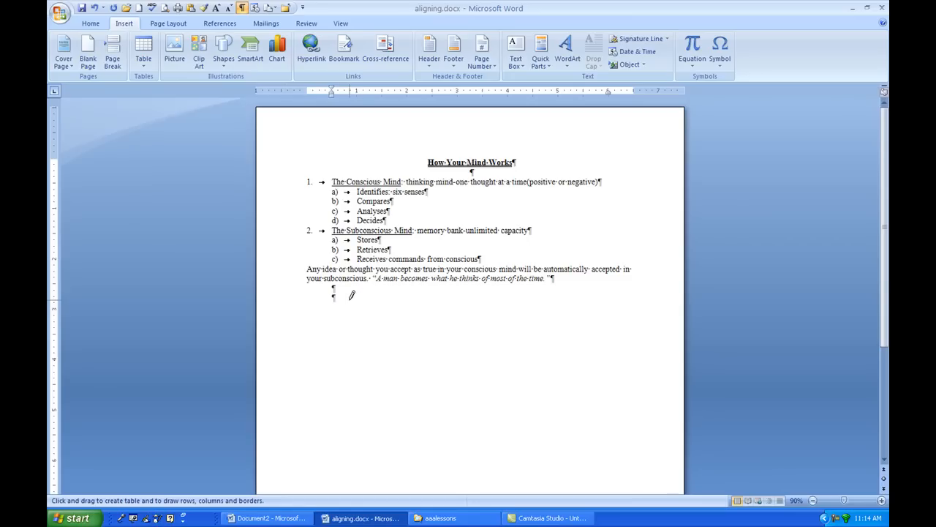
mouse_move(343, 297)
left_mouse_down()
mouse_move(493, 395)
mouse_move(521, 450)
mouse_move(541, 445)
left_mouse_up()
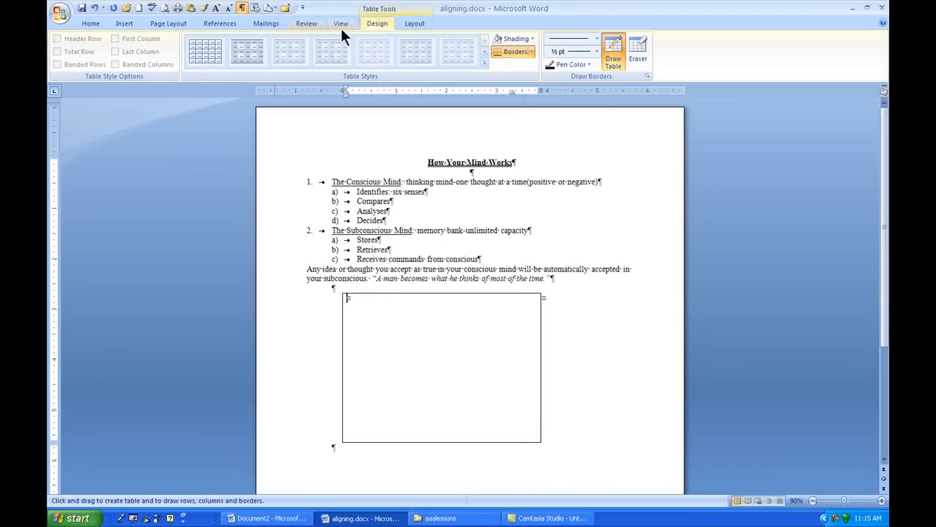
left_click(422, 24)
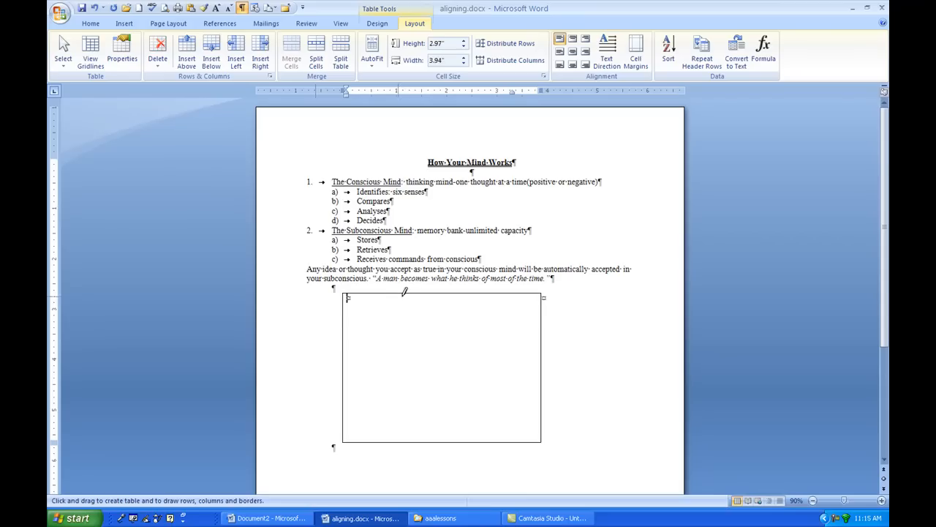
Step: Divide the drawn table with a full-width row line, a vertical line below it and two horizontal lines right of that, and stop drawing
left_click_drag(344, 340, 542, 340)
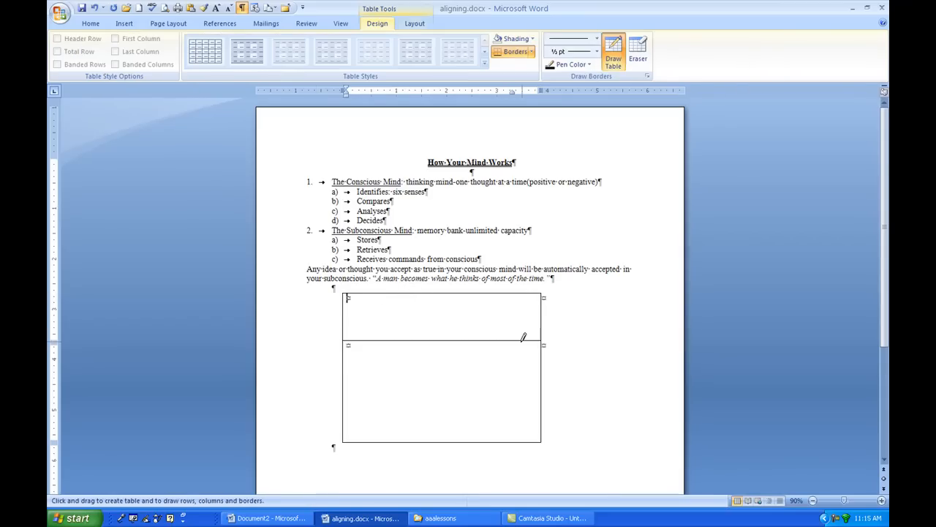
mouse_move(406, 341)
left_mouse_down()
mouse_move(403, 405)
mouse_move(520, 374)
mouse_move(542, 380)
left_mouse_up()
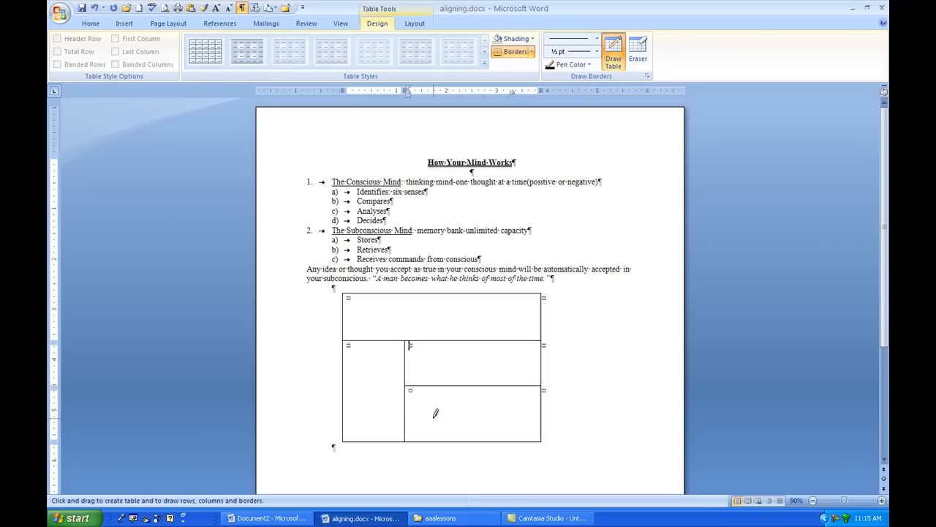
left_click_drag(408, 424, 510, 421)
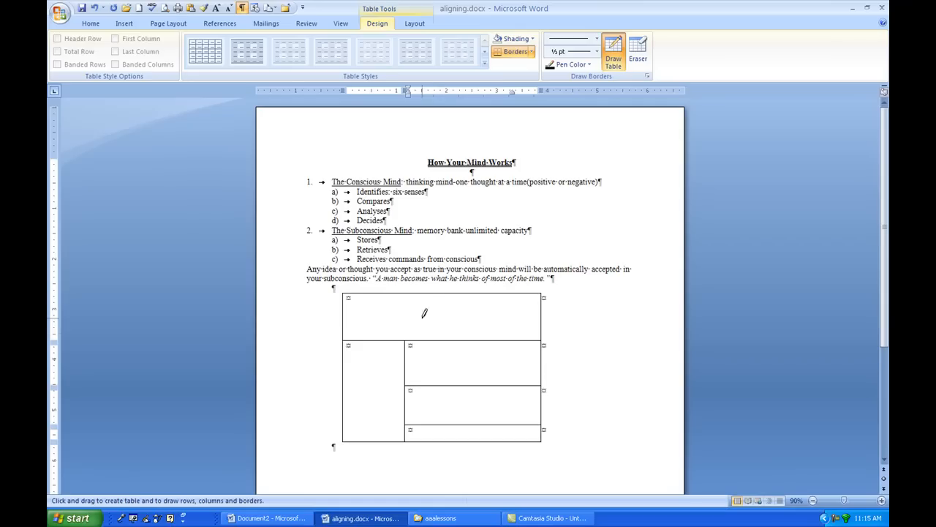
left_click(618, 47)
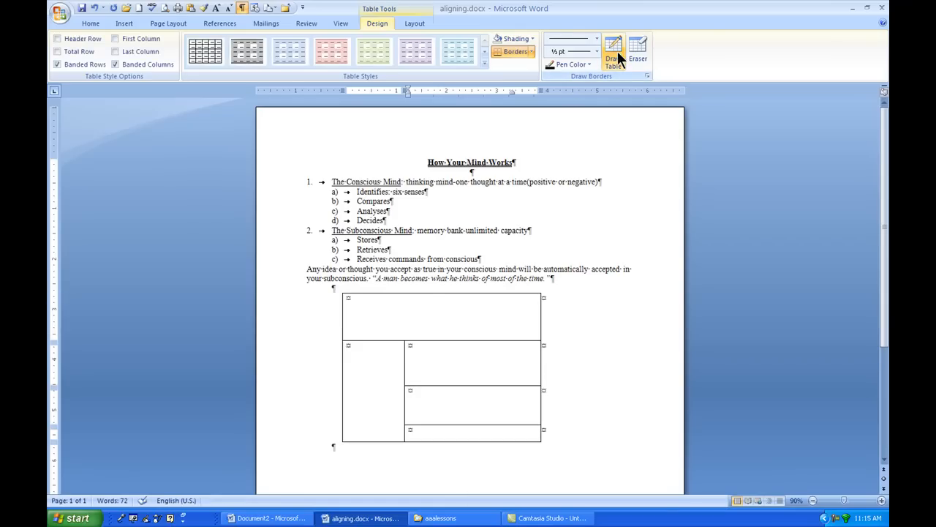
Step: Move the whole drawn table slightly down and over to the horizontal middle of the page
left_click(414, 23)
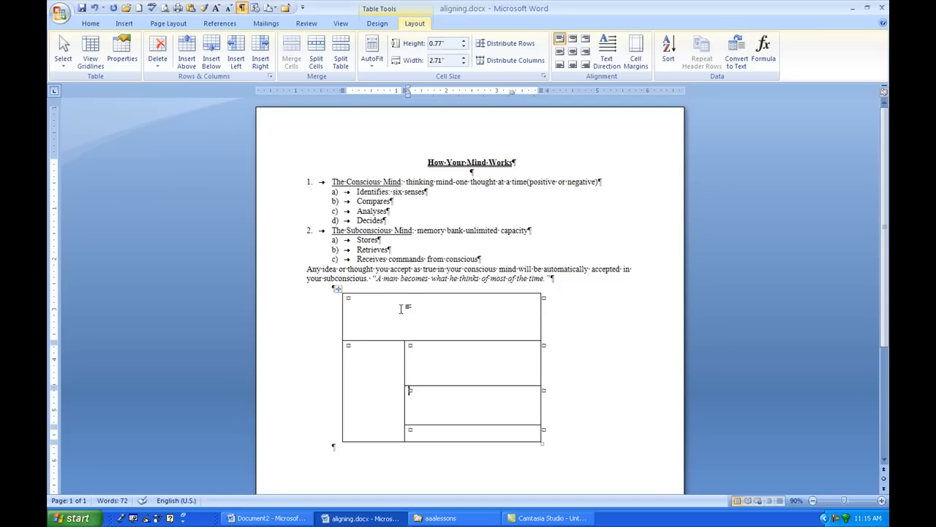
left_click(338, 289)
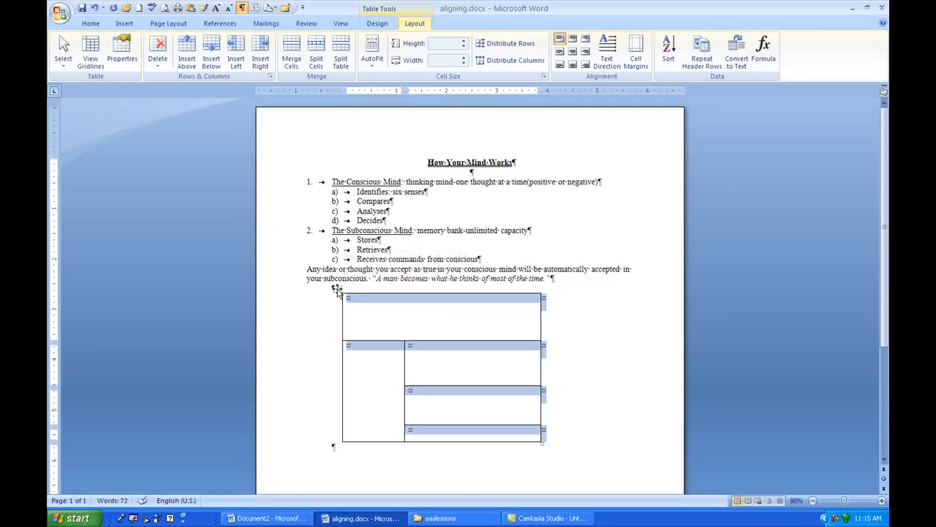
double_click(337, 290)
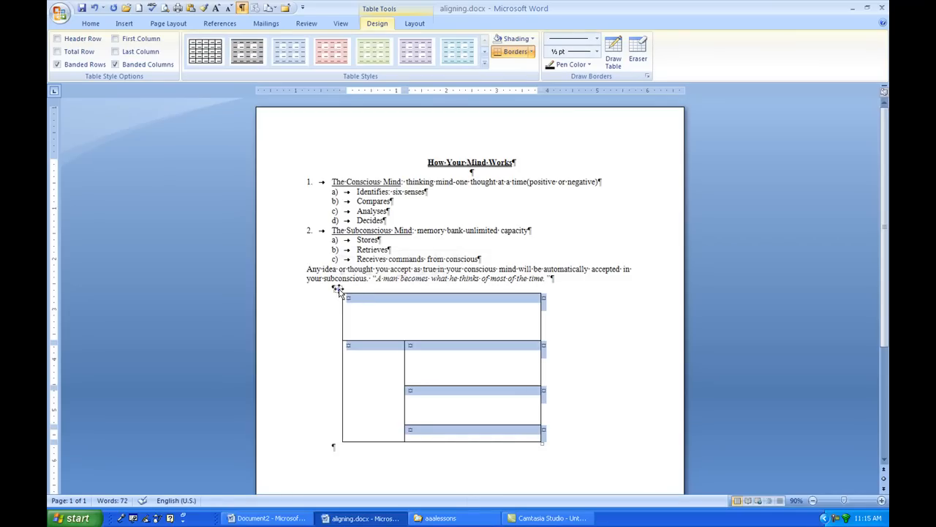
left_click_drag(337, 289, 367, 295)
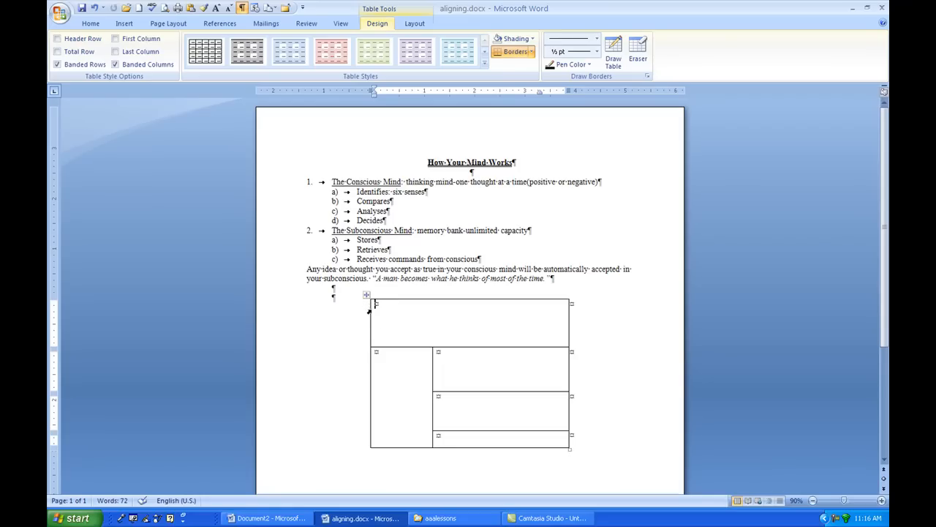
Step: Select the whole table and left-align it on the page, and center it again
left_click(415, 24)
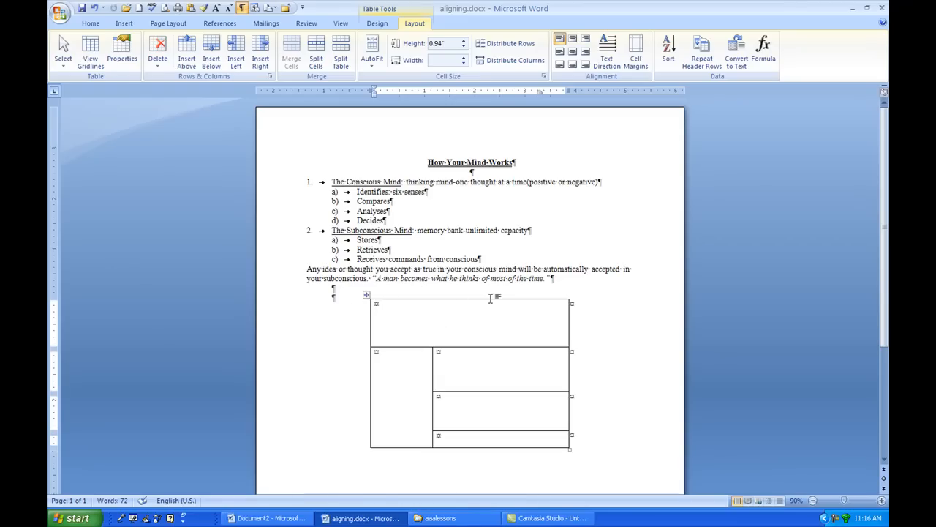
left_click(365, 295)
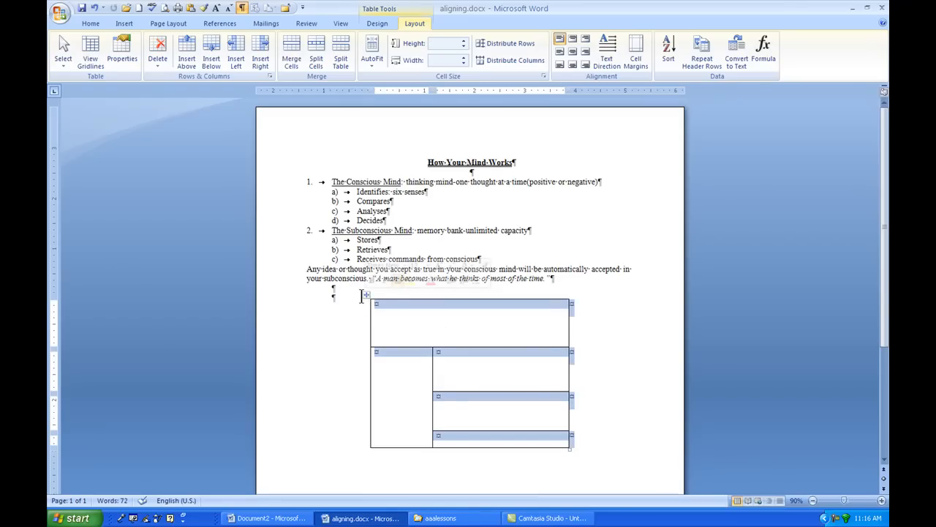
left_click(91, 24)
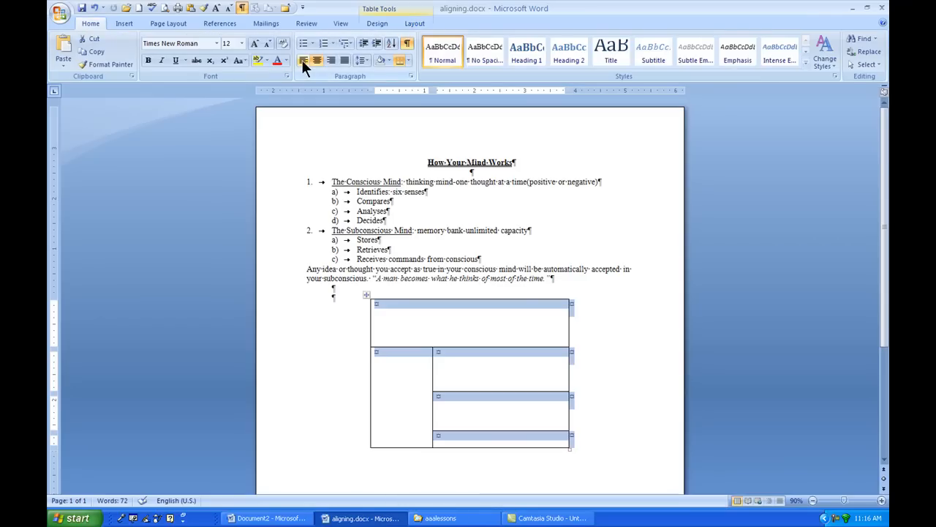
left_click(303, 60)
left_click(317, 60)
Step: Move the whole table a little lower and over to the page's left margin, and deselect it
left_click(375, 22)
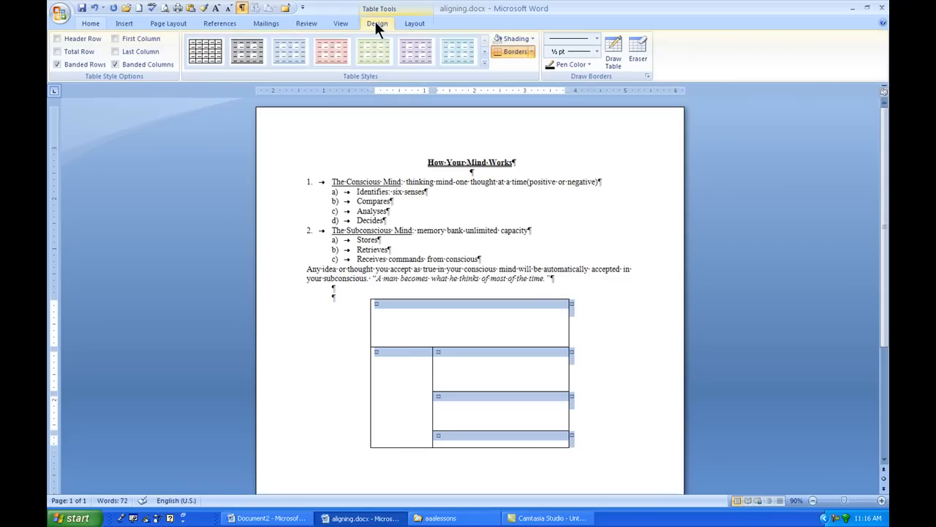
left_click(415, 23)
left_click_drag(367, 296, 389, 442)
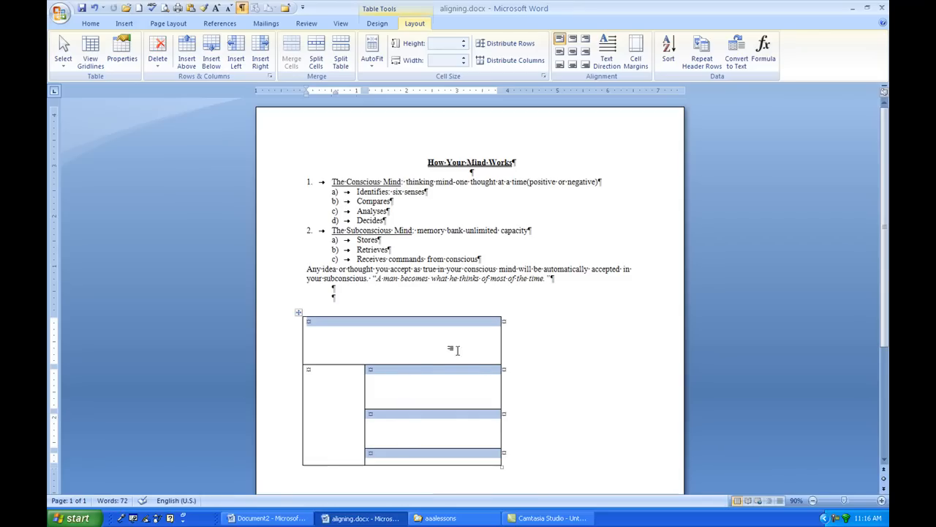
left_click(538, 349)
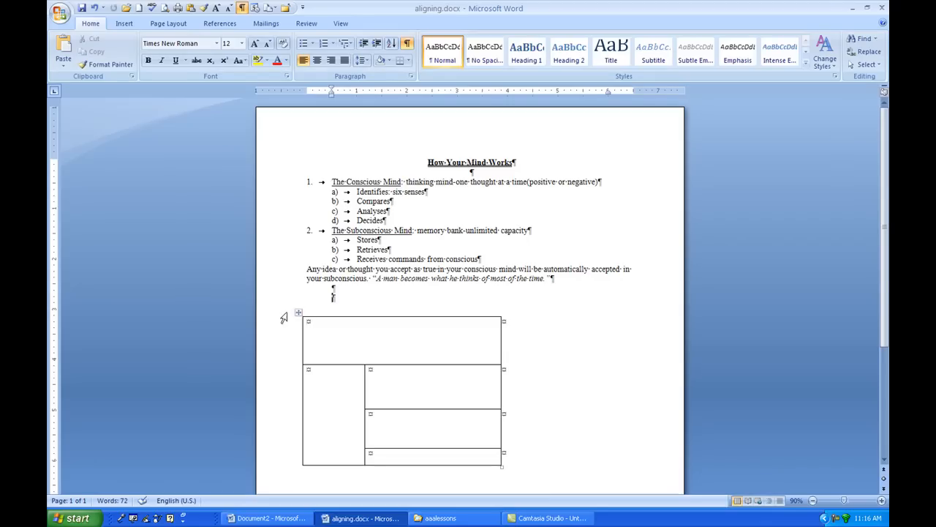
Step: Select the whole table and center it horizontally between the page margins
left_click(299, 313)
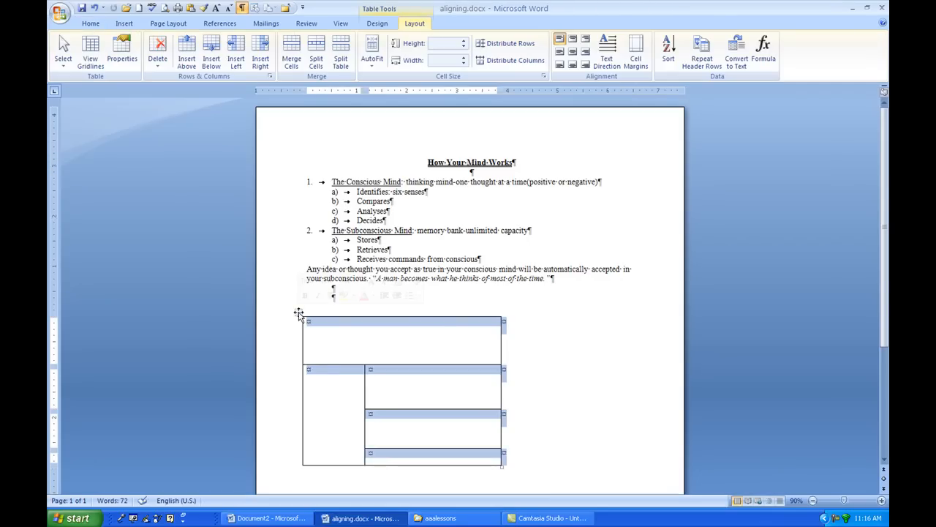
left_click(90, 24)
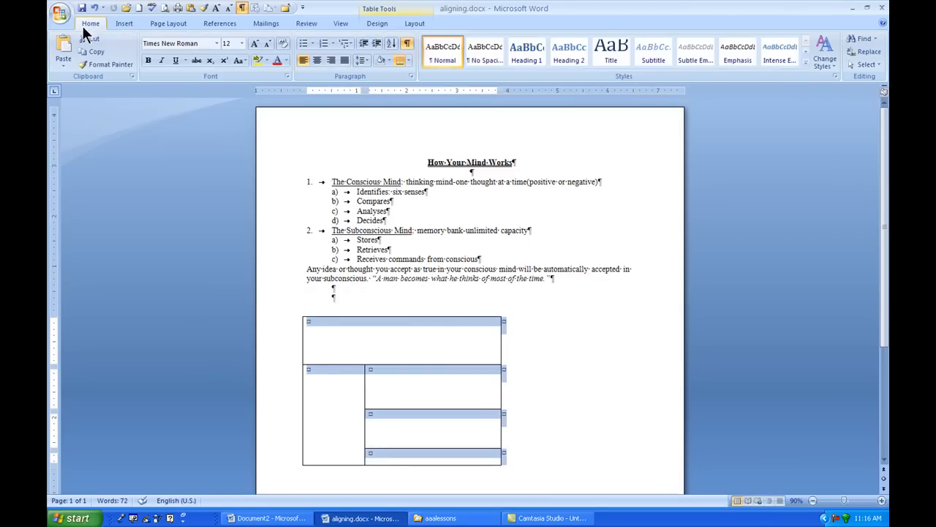
left_click(317, 60)
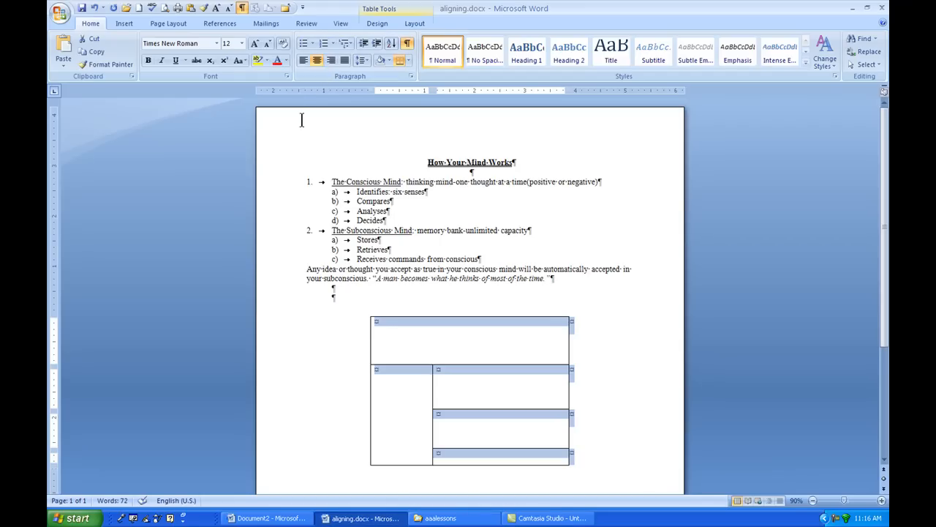
Step: Examine the table, row and column settings in Table Properties, including the Preferred width option, and cancel without applying changes
double_click(366, 313)
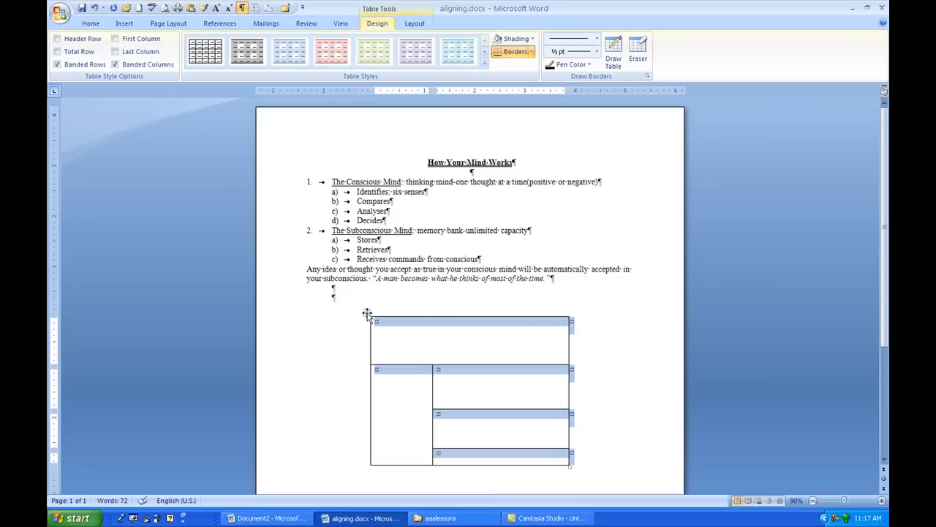
left_click(414, 24)
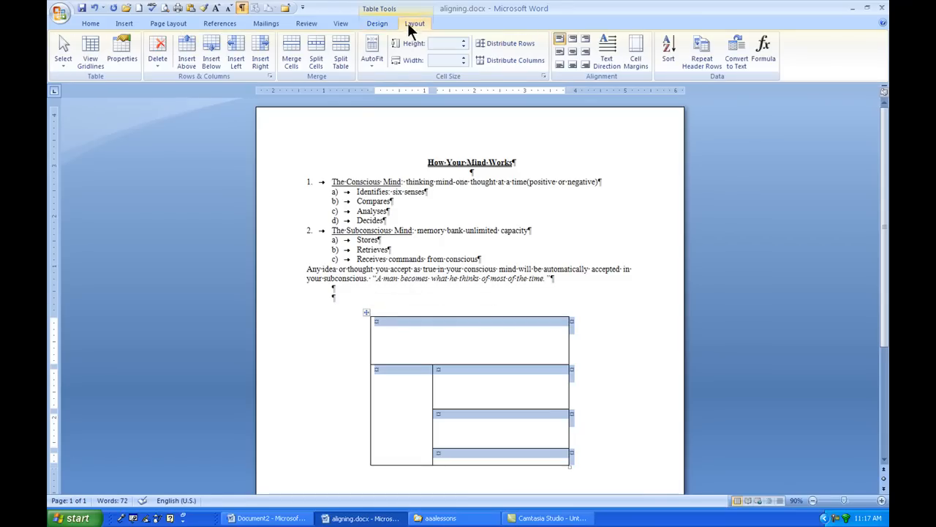
left_click(128, 47)
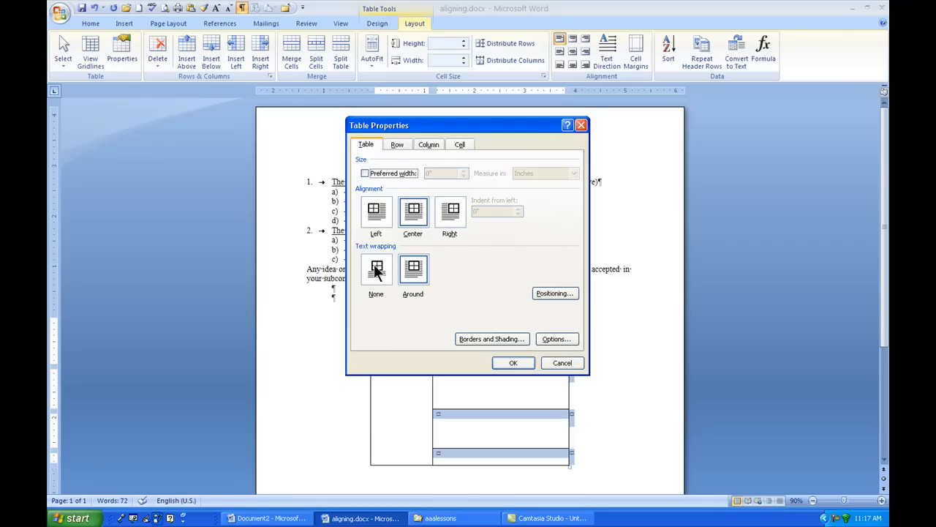
left_click(365, 174)
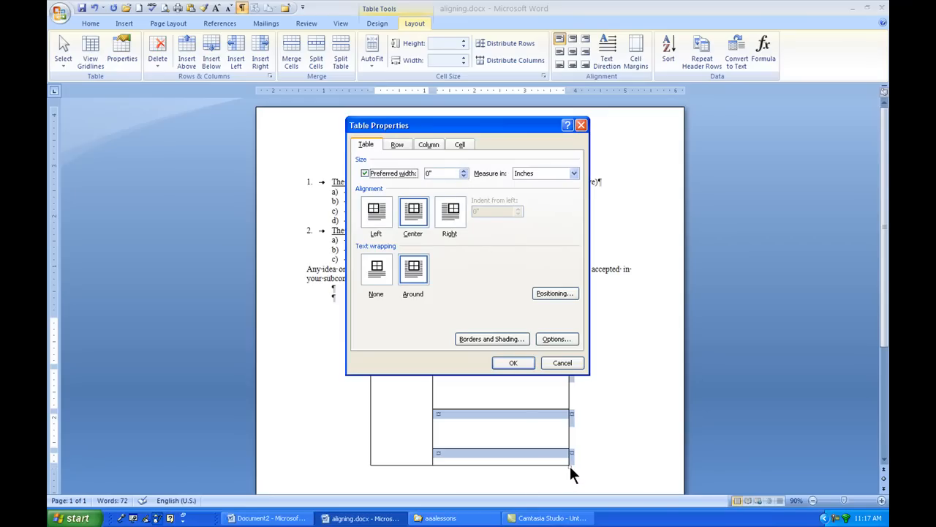
left_click(393, 144)
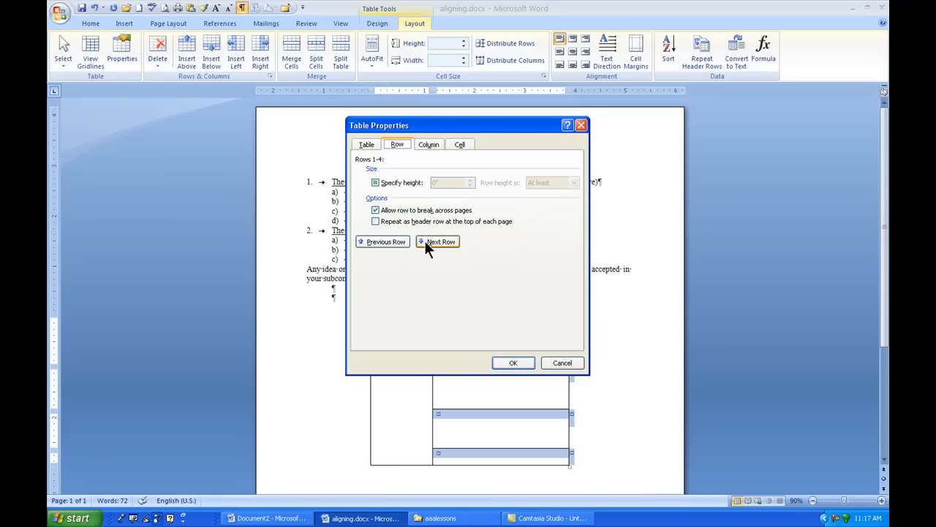
left_click(418, 143)
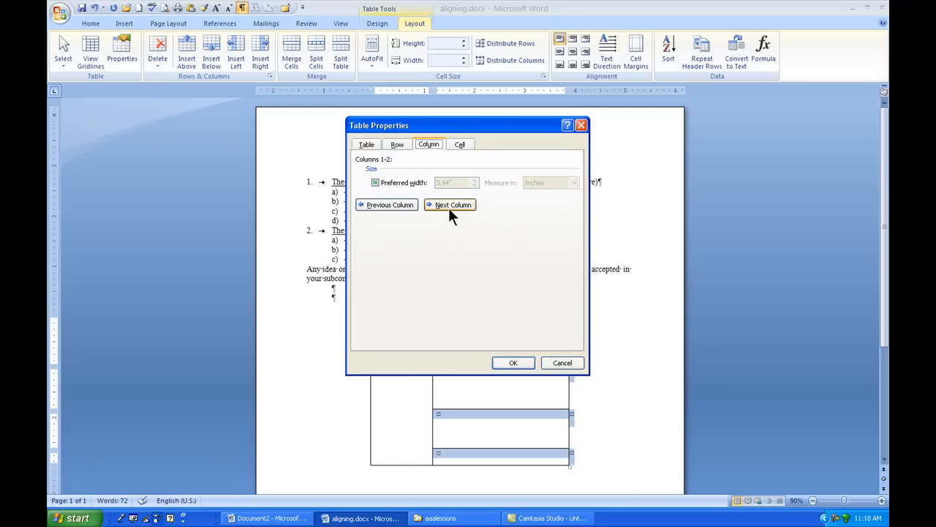
left_click(558, 363)
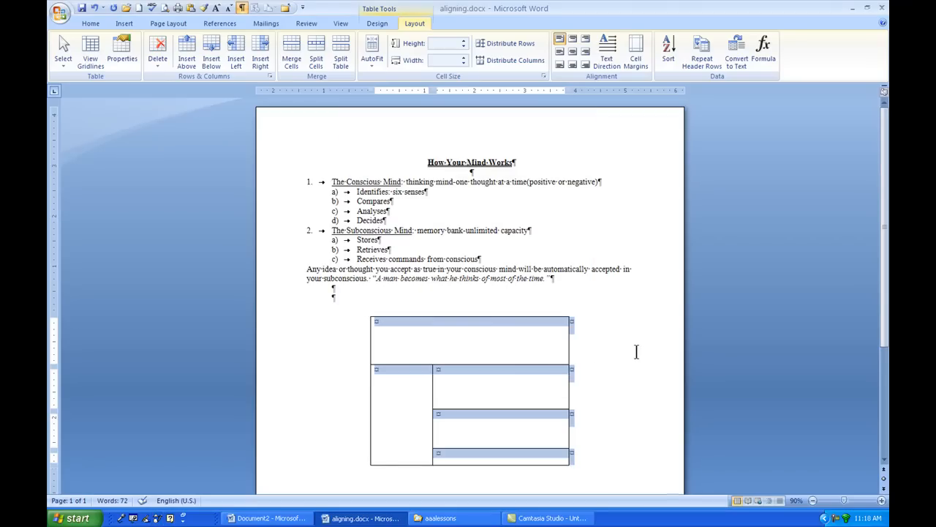